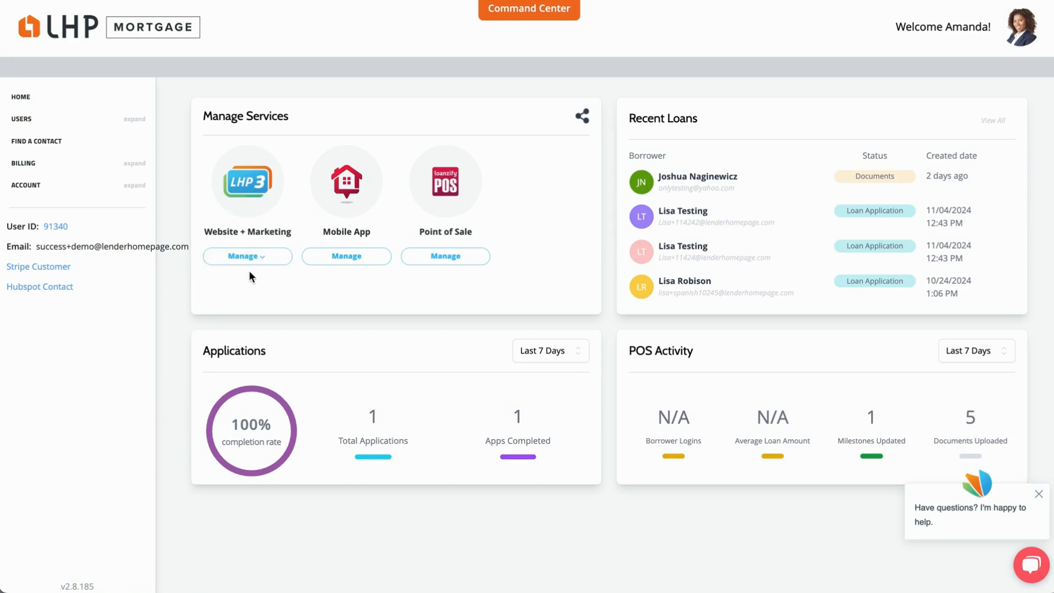
# Log in to the Website + Marketing service as Admin and open the website's Home page for editing.
pyautogui.click(241, 256)
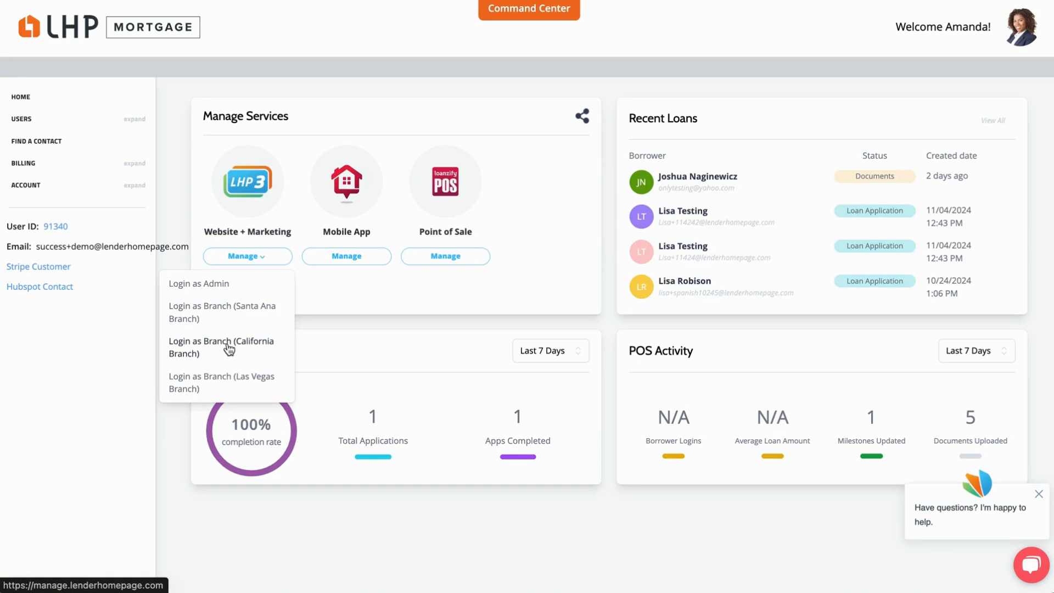
pyautogui.click(216, 285)
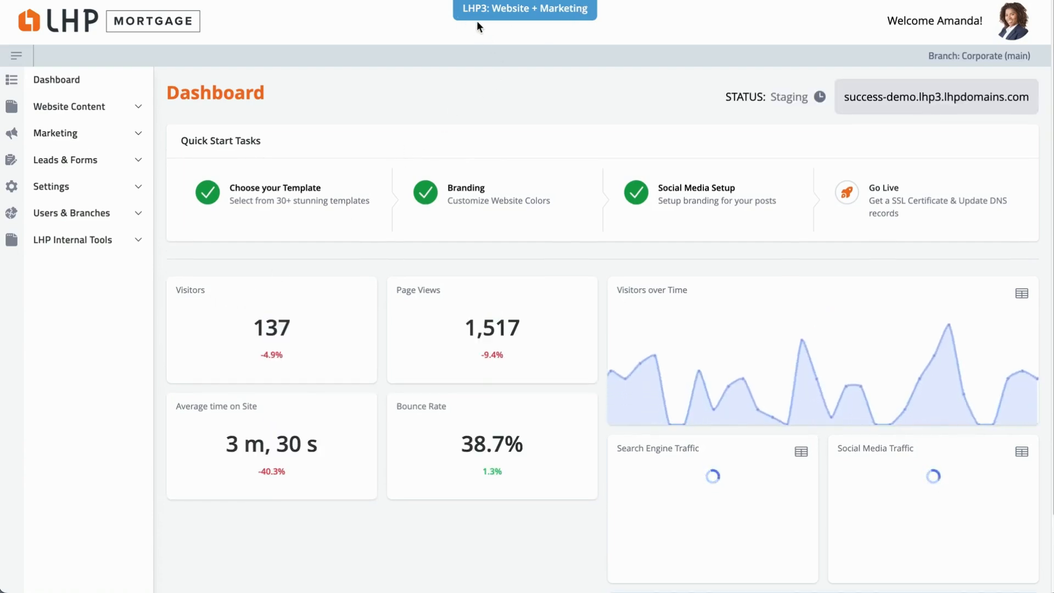
pyautogui.click(81, 106)
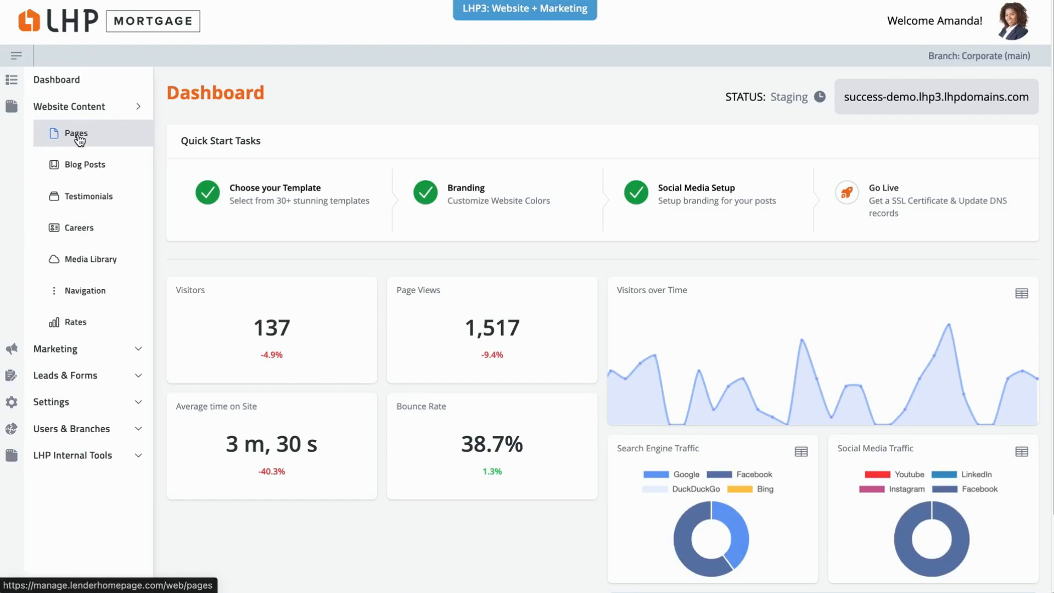
pyautogui.click(78, 136)
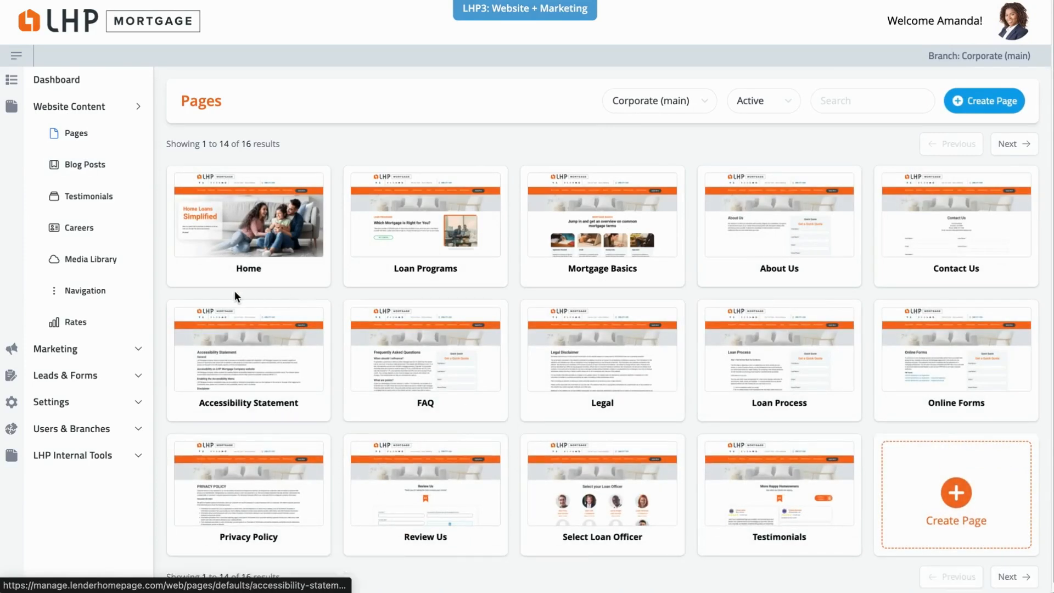
pyautogui.moveTo(198, 277)
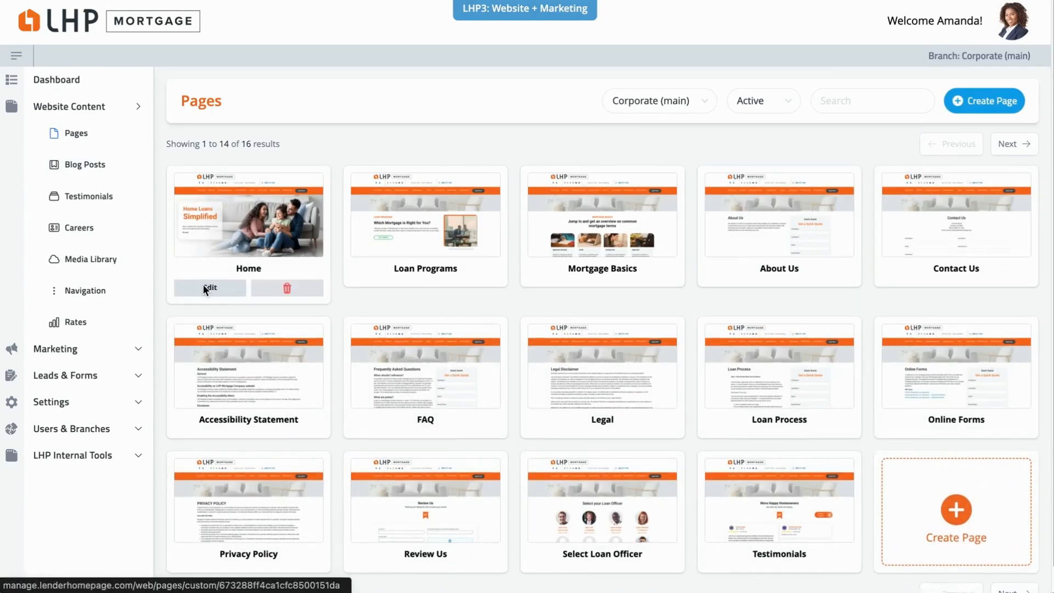
pyautogui.click(204, 288)
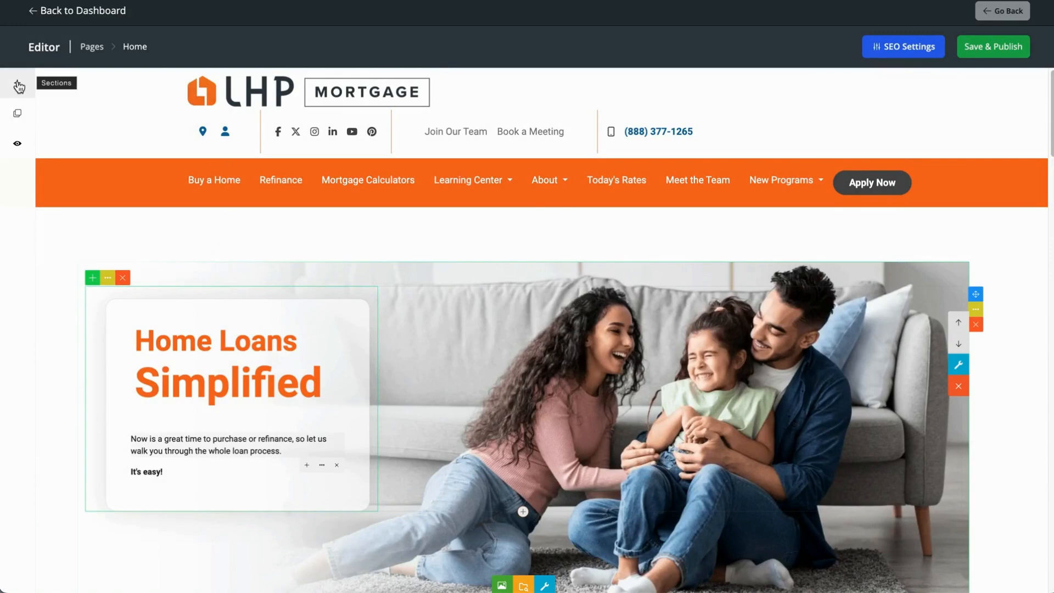
# Look over the section and layout snippet libraries, and the text settings of the "Home Loans Simplified" heading.
pyautogui.click(17, 84)
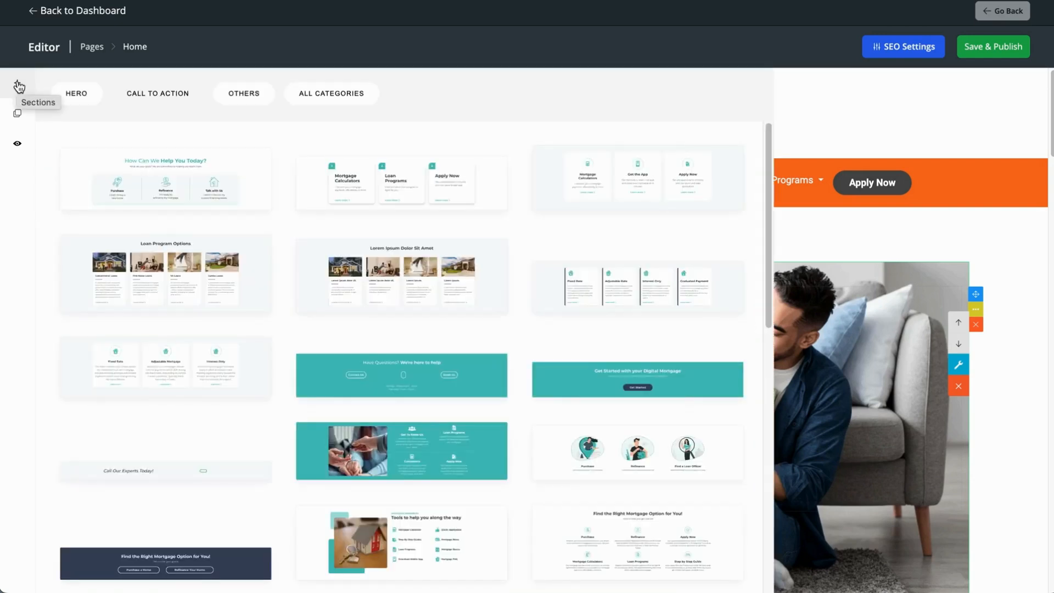
pyautogui.click(18, 117)
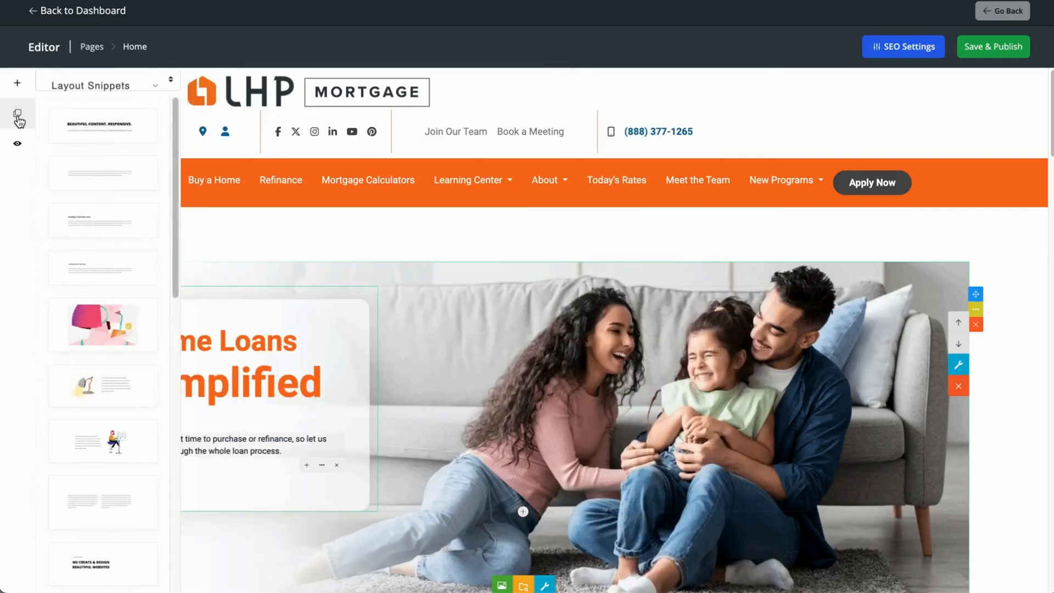
pyautogui.click(241, 356)
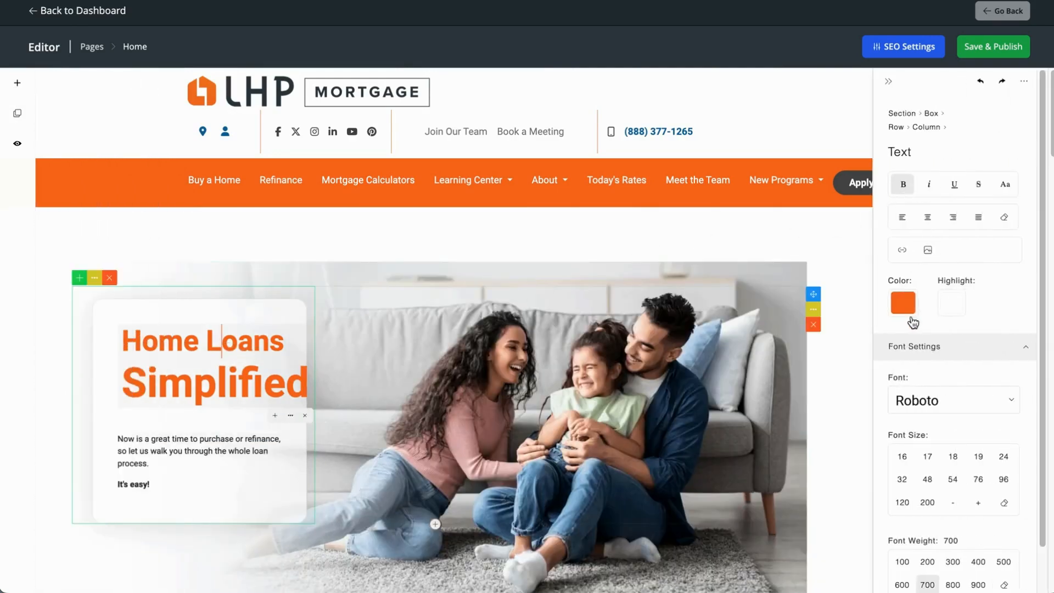
pyautogui.scroll(-1, 916, 347)
pyautogui.scroll(1, 921, 348)
pyautogui.click(888, 81)
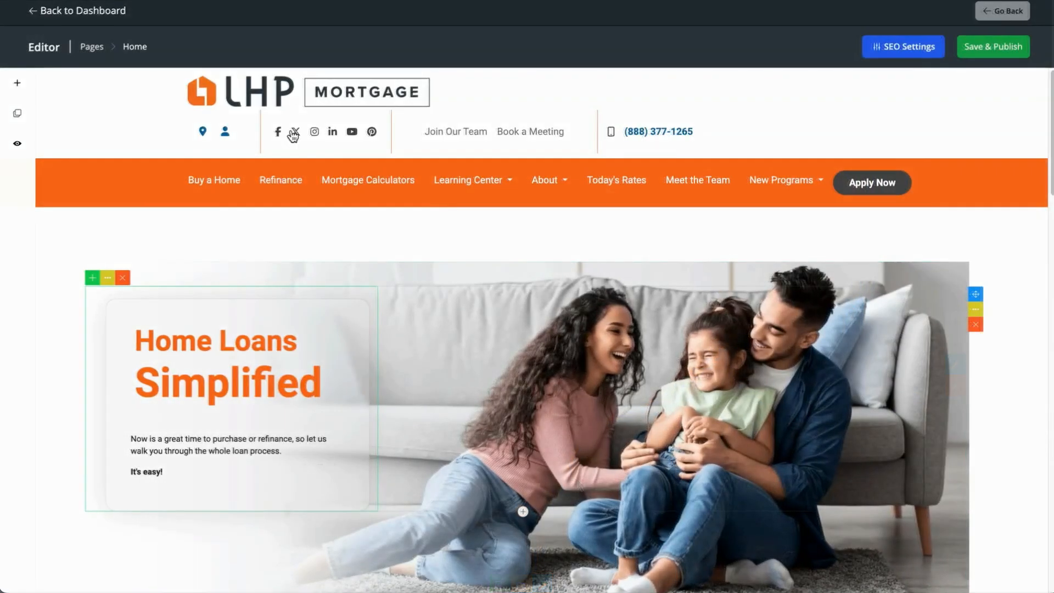
# Add the "How Can We Help You Today?" call-to-action section, design 001, below the hero section.
pyautogui.click(18, 87)
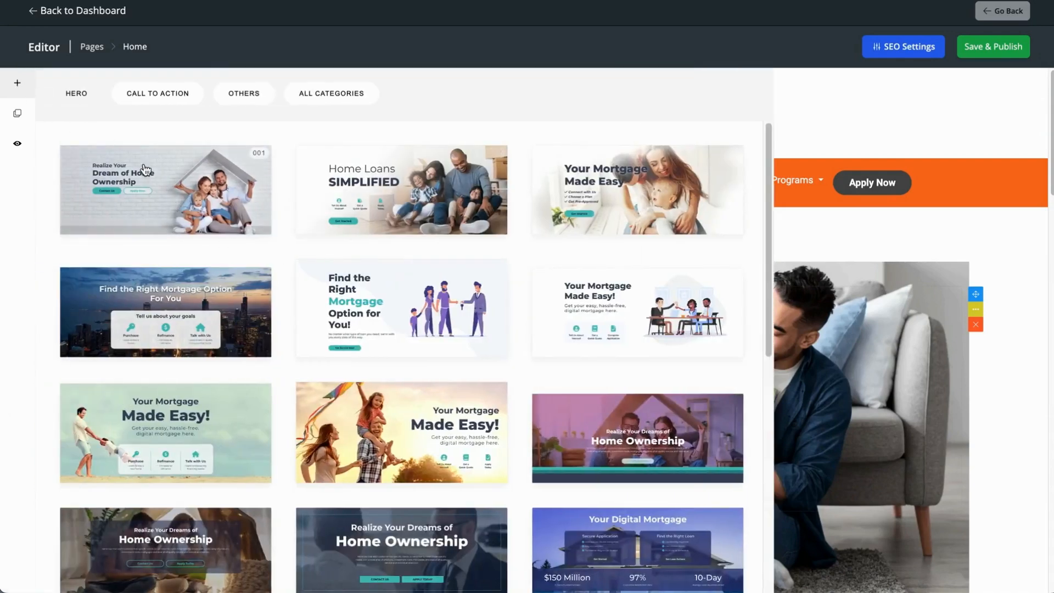
pyautogui.click(160, 96)
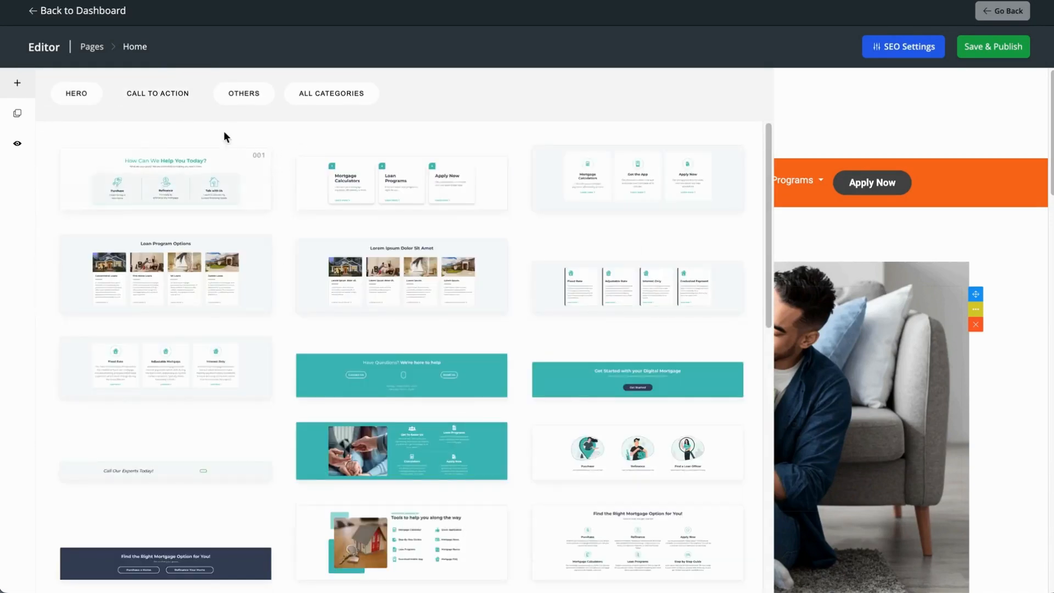
pyautogui.click(239, 96)
pyautogui.click(150, 97)
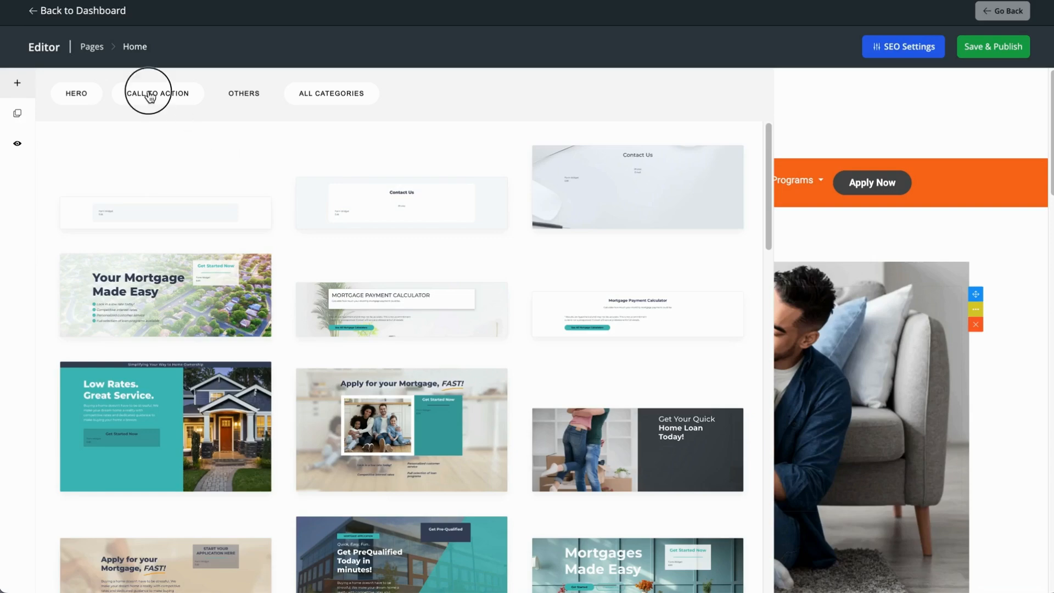
pyautogui.click(184, 188)
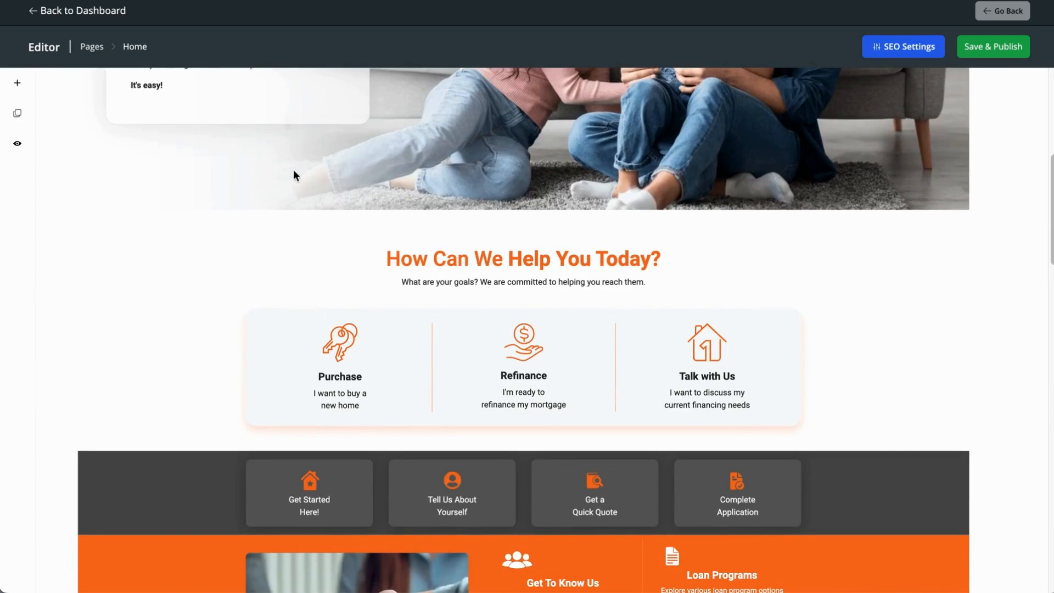
# Add the "Find the Right Mortgage Option for You!" call-to-action section, design 015, below the "How Can We Help You Today?" section.
pyautogui.click(17, 83)
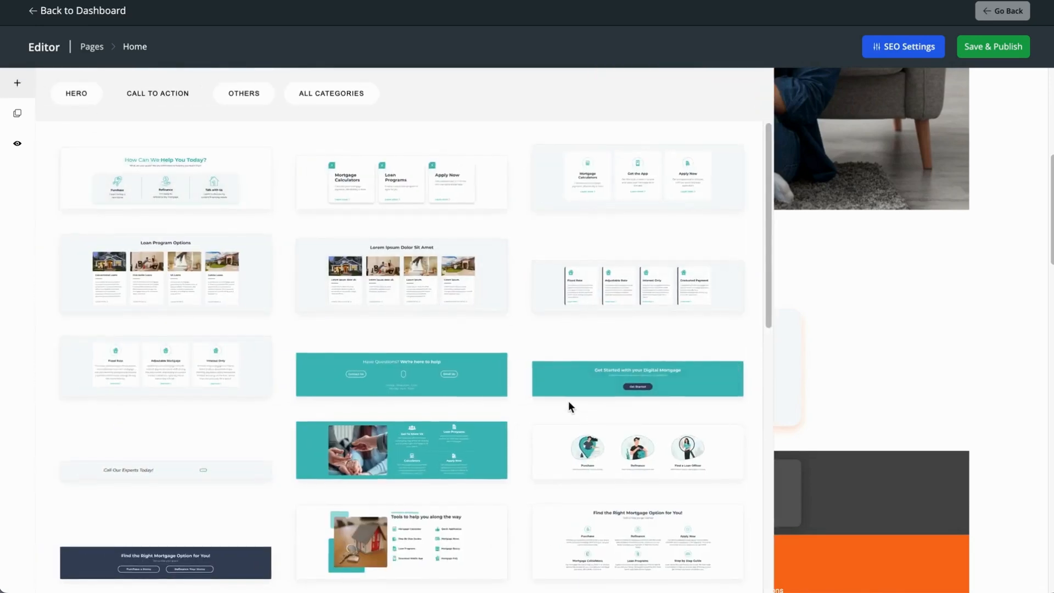
pyautogui.scroll(-6, 568, 407)
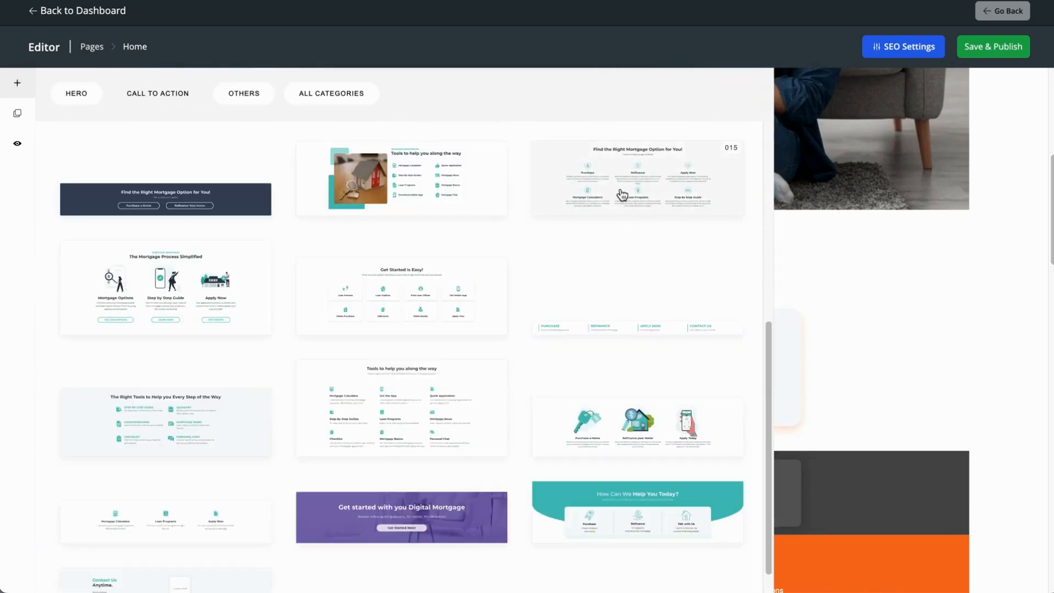
pyautogui.click(628, 197)
pyautogui.scroll(-5, 692, 283)
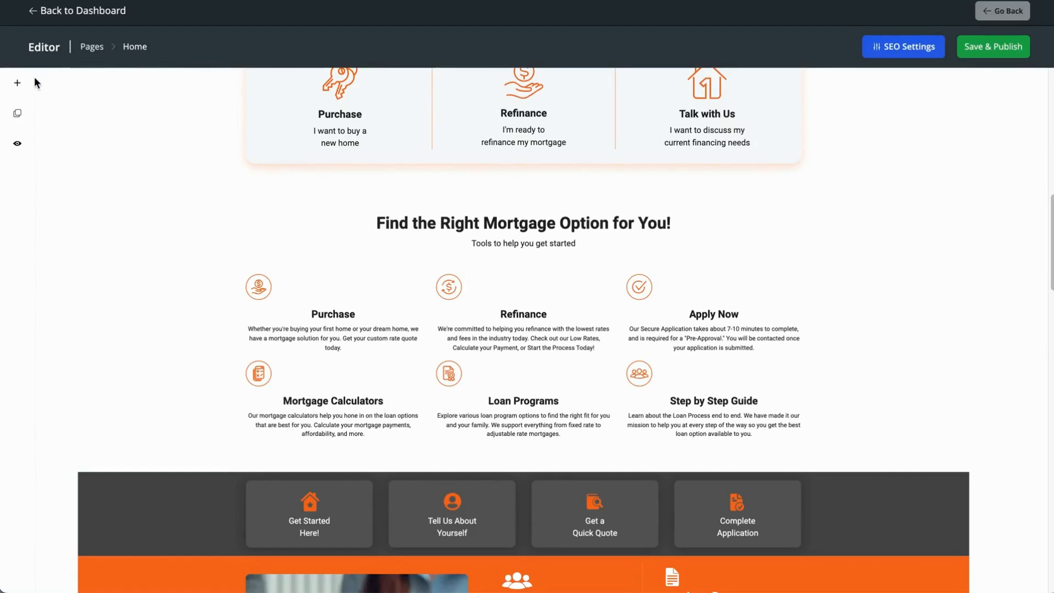
# Insert the layout snippet with the lamp image and text paragraph above the "Find the Right Mortgage Option for You!" heading.
pyautogui.click(21, 115)
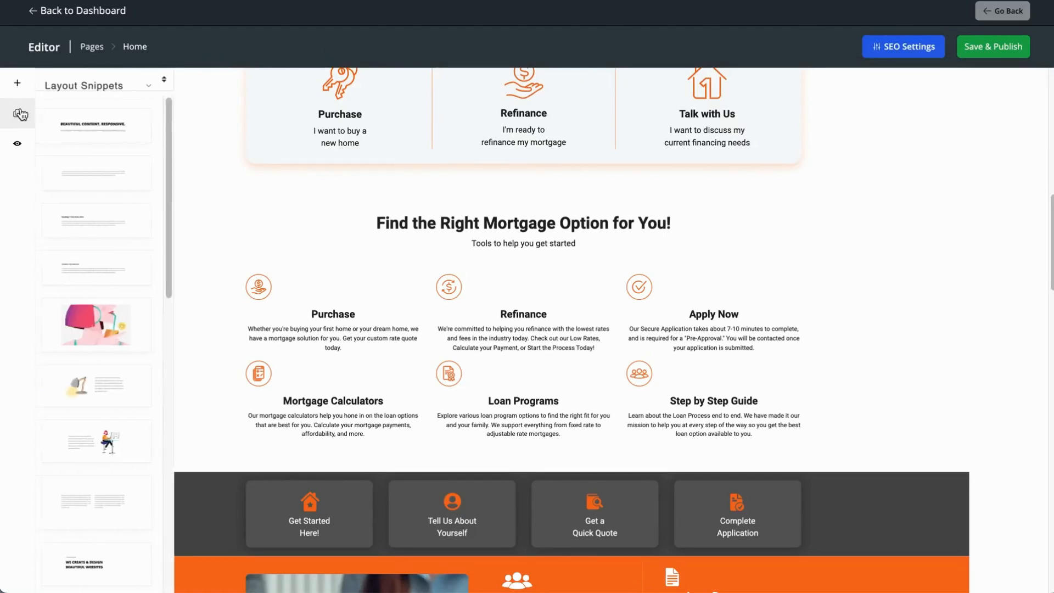
pyautogui.moveTo(175, 180); pyautogui.dragTo(440, 189)
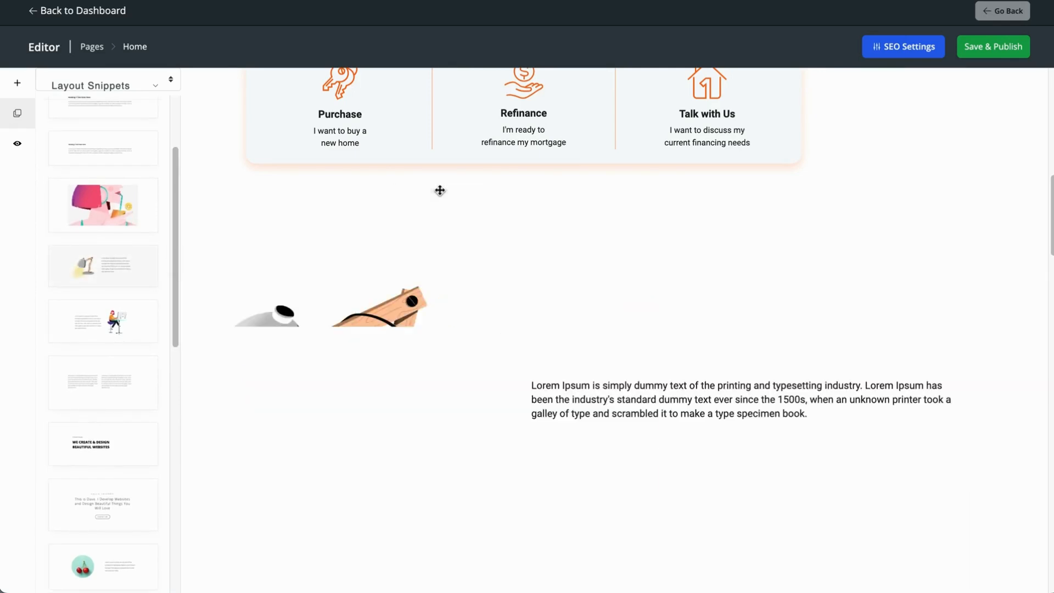
pyautogui.scroll(-1, 567, 278)
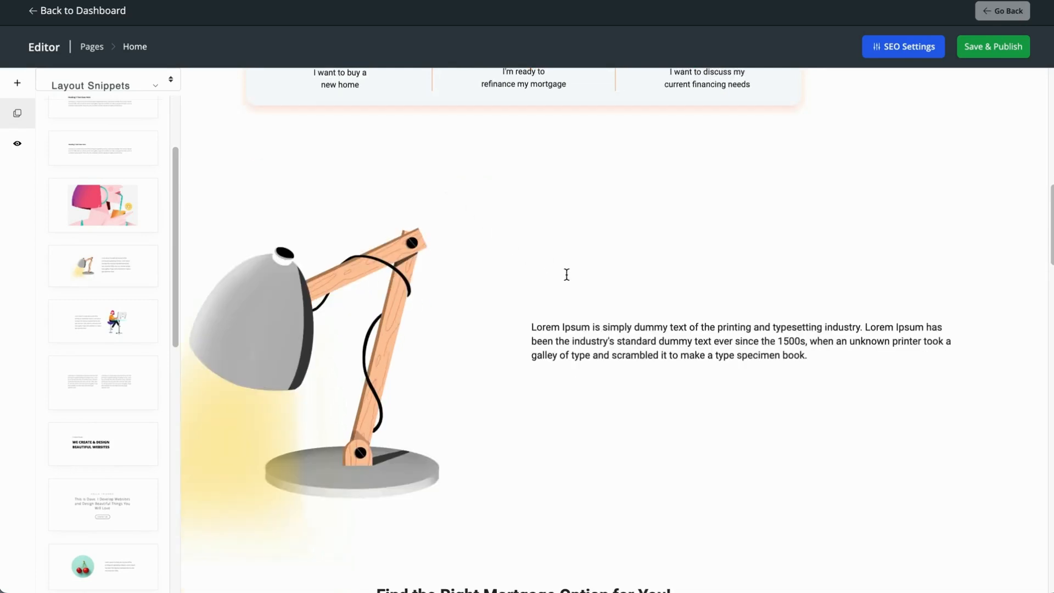
# Examine the image settings of the lamp picture and the font and text settings of the Lorem Ipsum paragraph beside it.
pyautogui.click(415, 231)
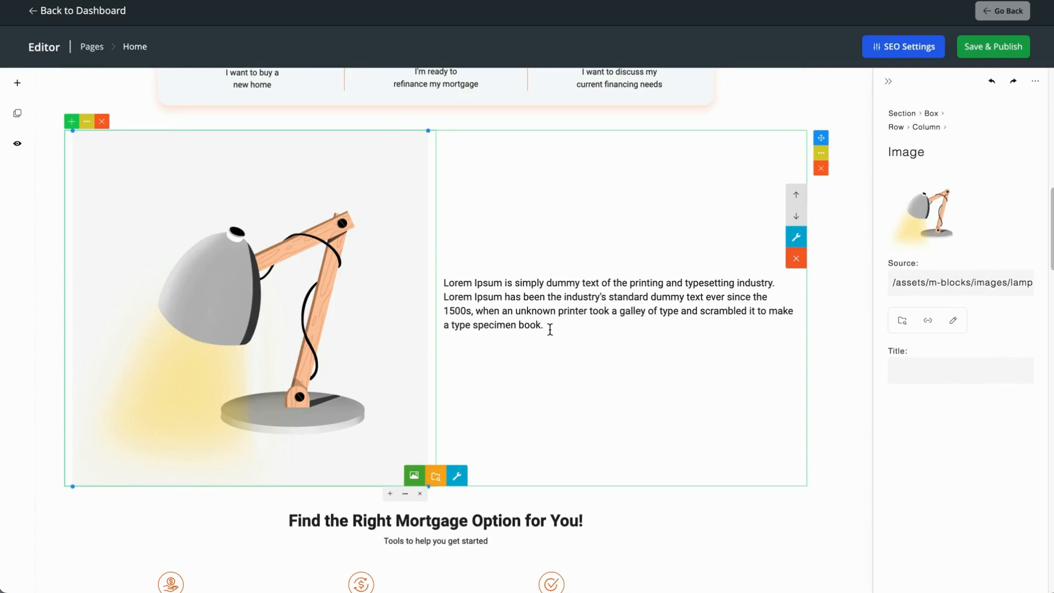
pyautogui.moveTo(550, 329); pyautogui.dragTo(433, 278)
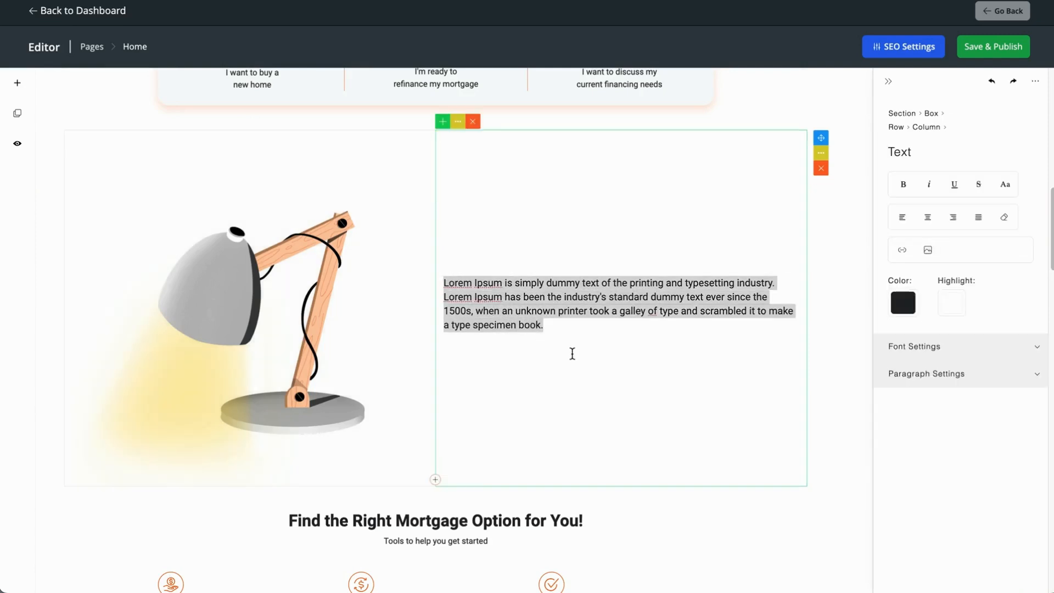
pyautogui.click(574, 354)
pyautogui.click(844, 466)
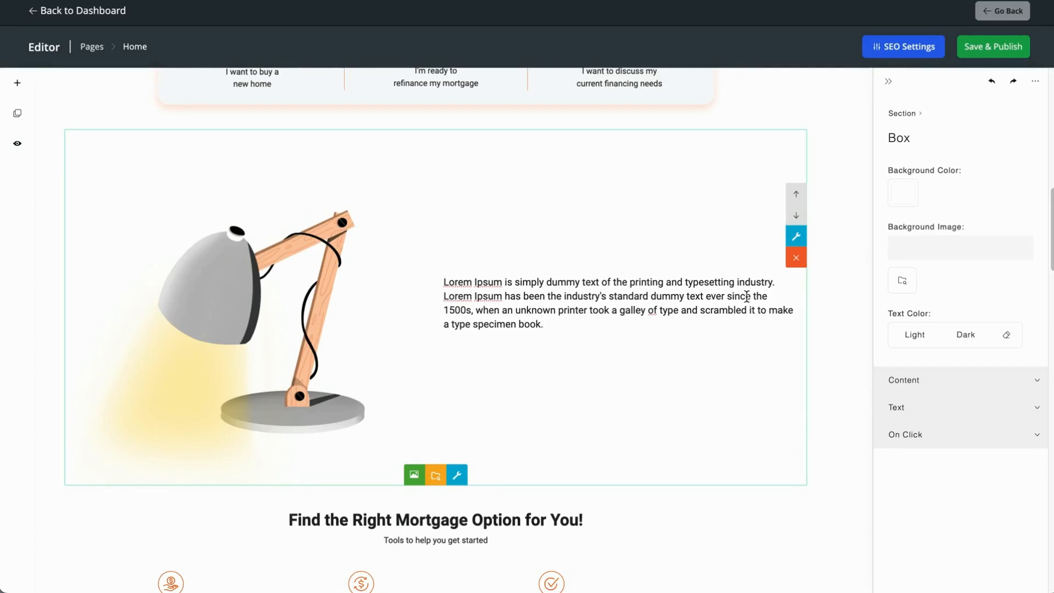
pyautogui.click(630, 353)
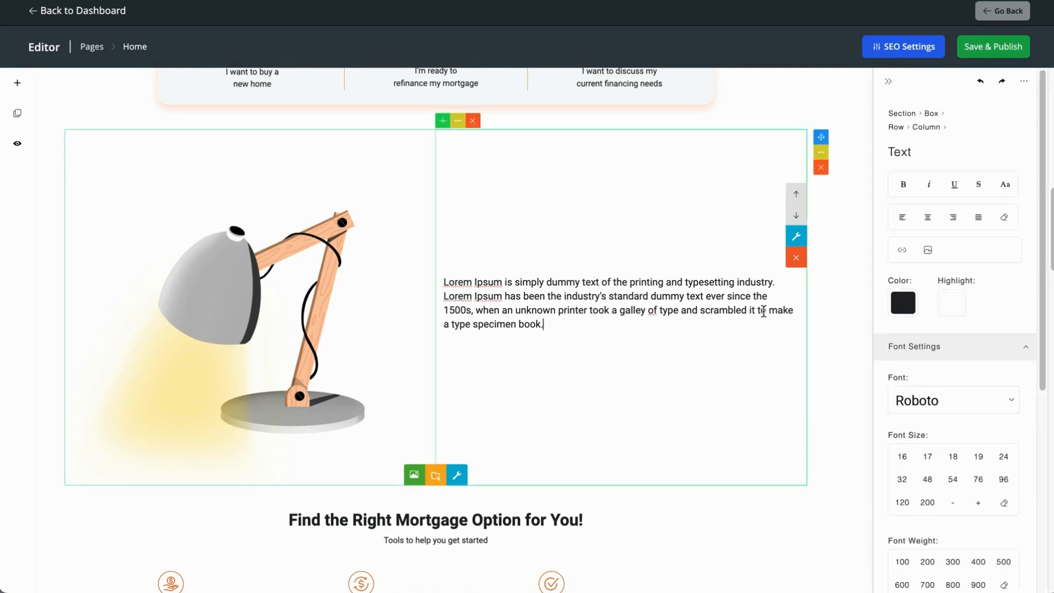
pyautogui.click(830, 401)
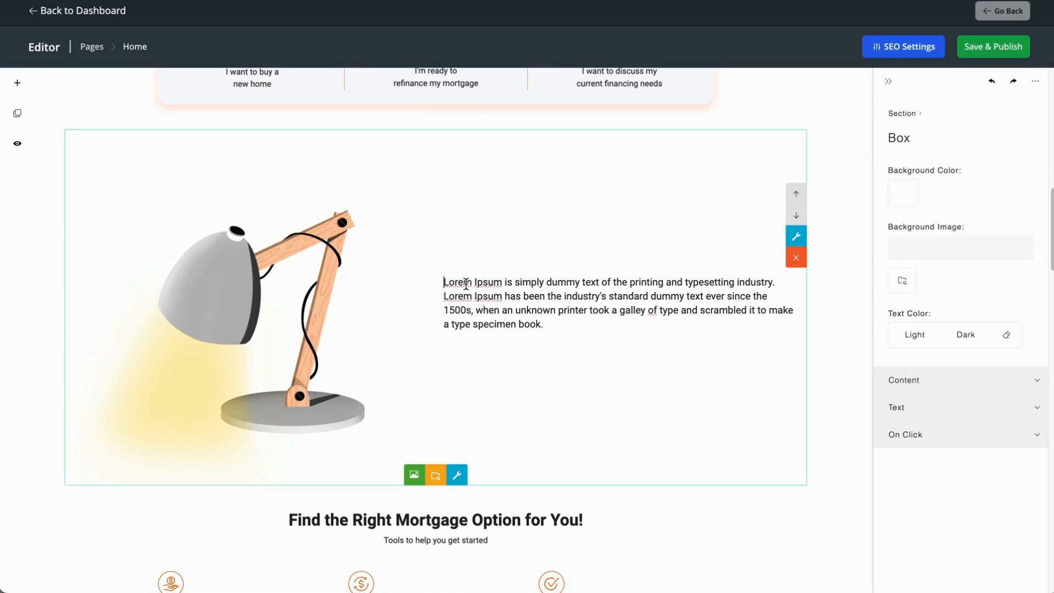
pyautogui.click(549, 324)
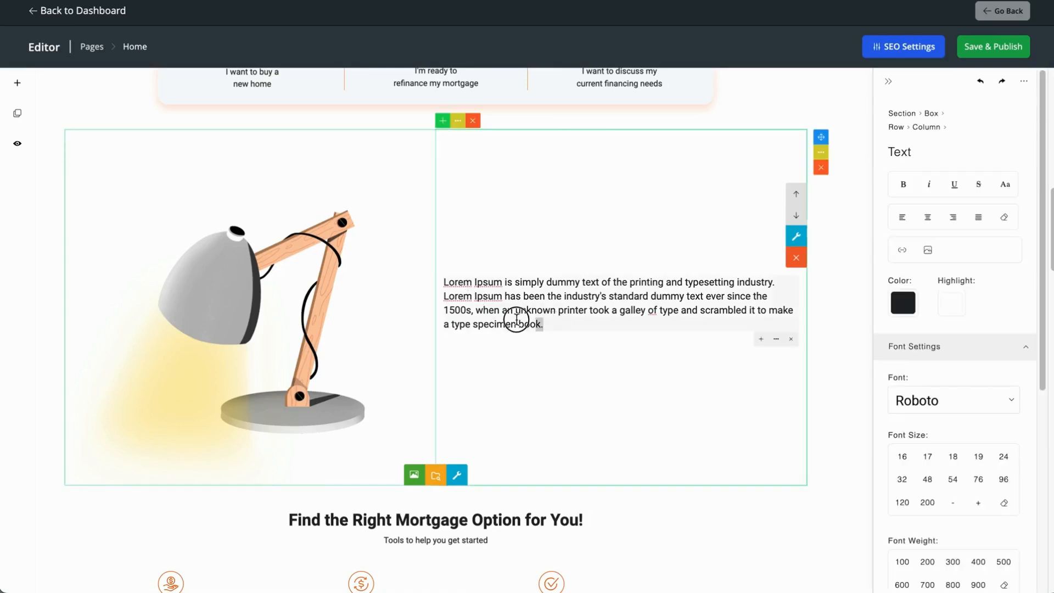
pyautogui.tripleClick(513, 318)
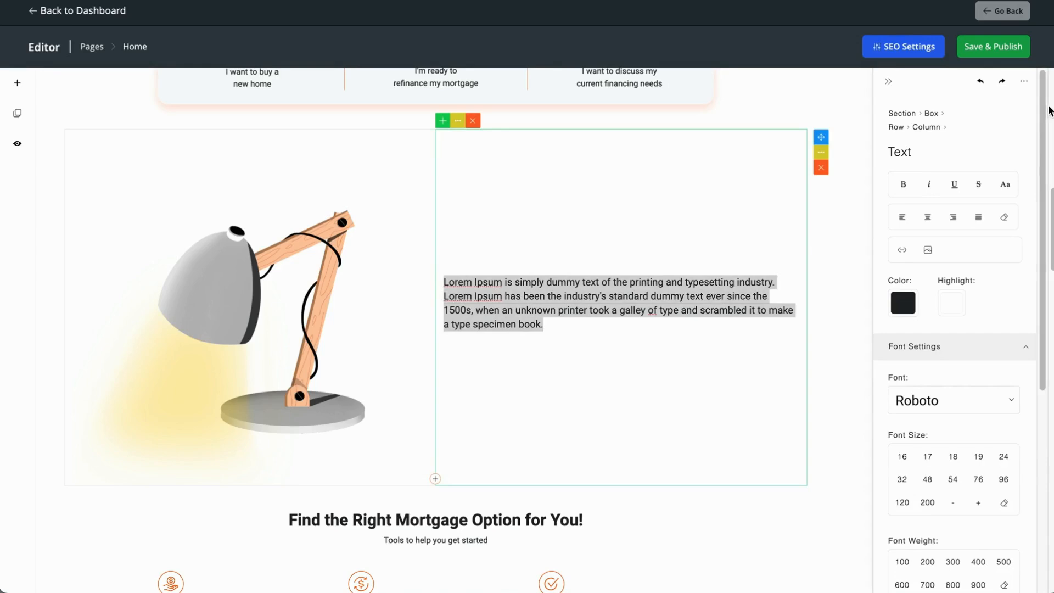
pyautogui.moveTo(1042, 106); pyautogui.dragTo(1039, 139)
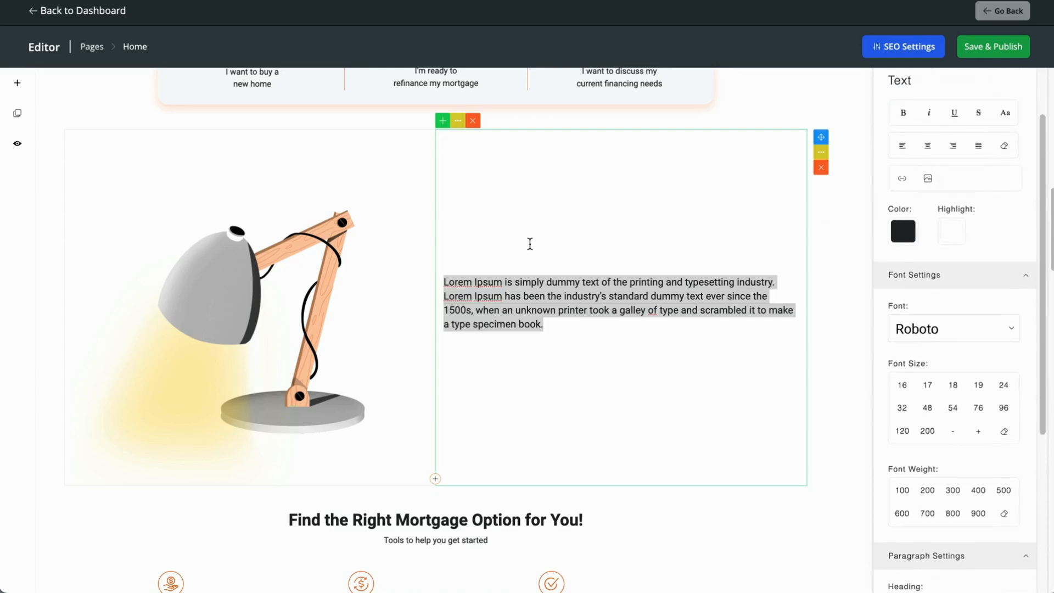
pyautogui.click(324, 282)
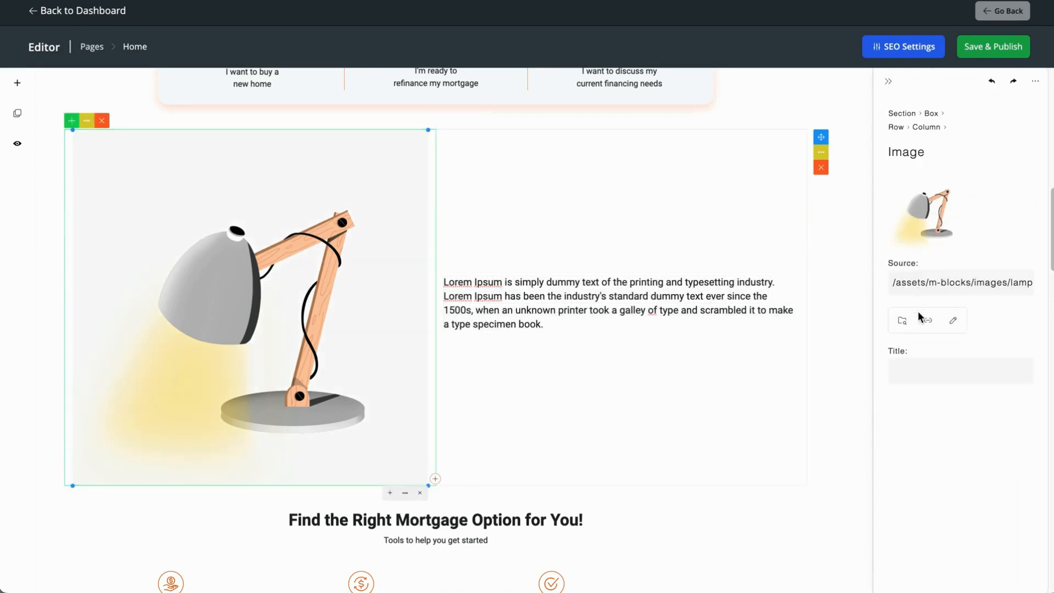
pyautogui.click(697, 513)
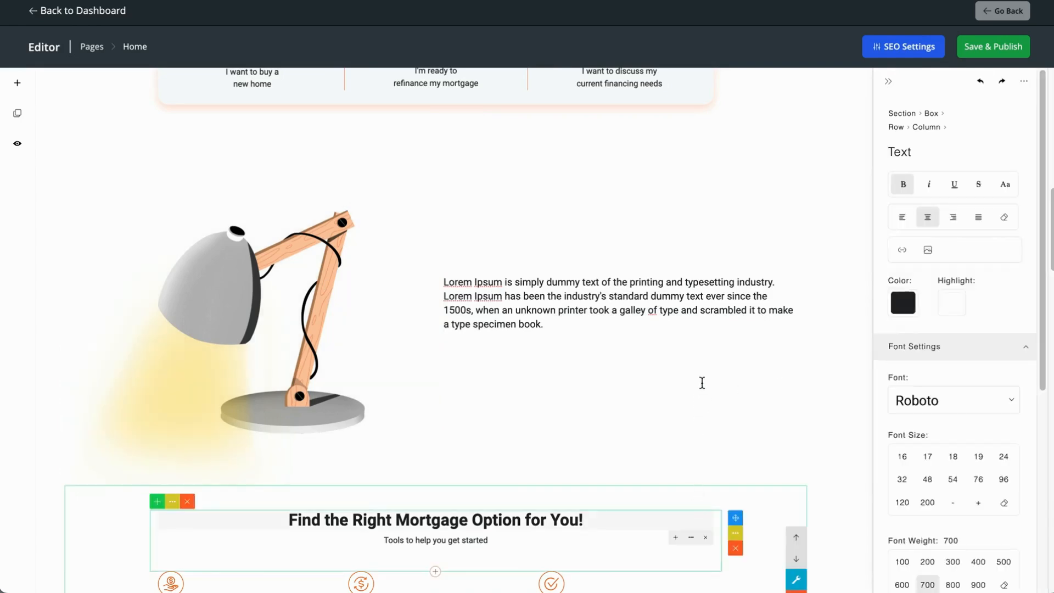
# Examine the additional options for the Lorem Ipsum paragraph, for its column, and for the row containing the lamp image.
pyautogui.click(630, 302)
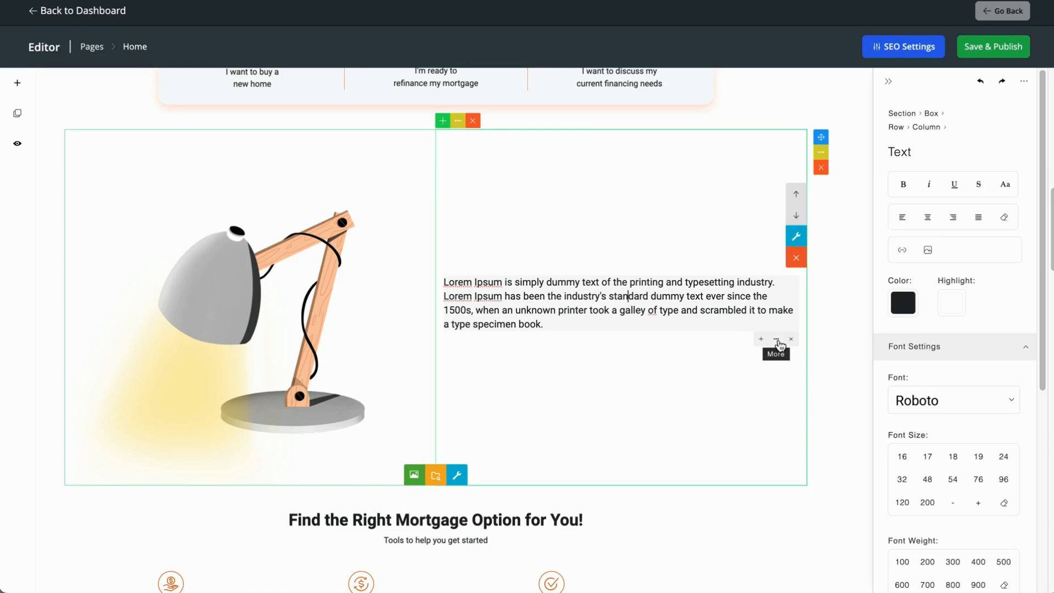
pyautogui.click(777, 339)
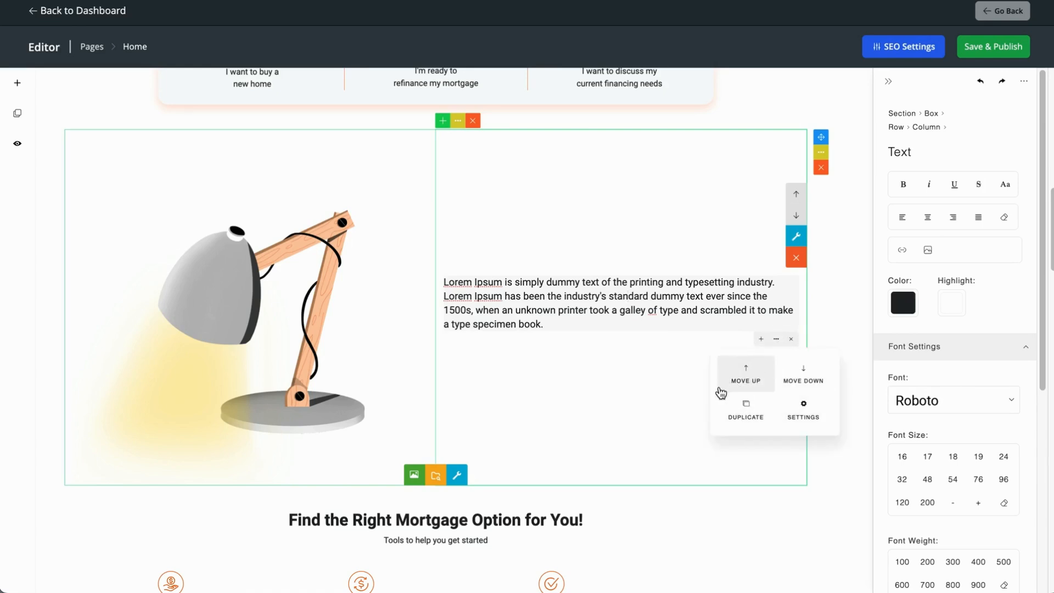
pyautogui.click(843, 294)
pyautogui.click(568, 205)
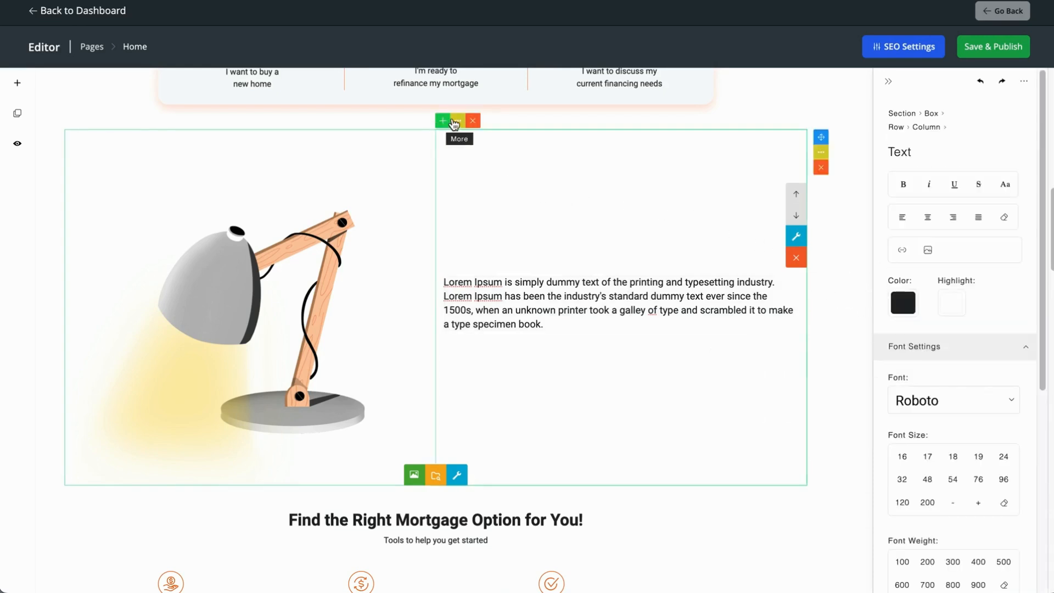
pyautogui.click(458, 121)
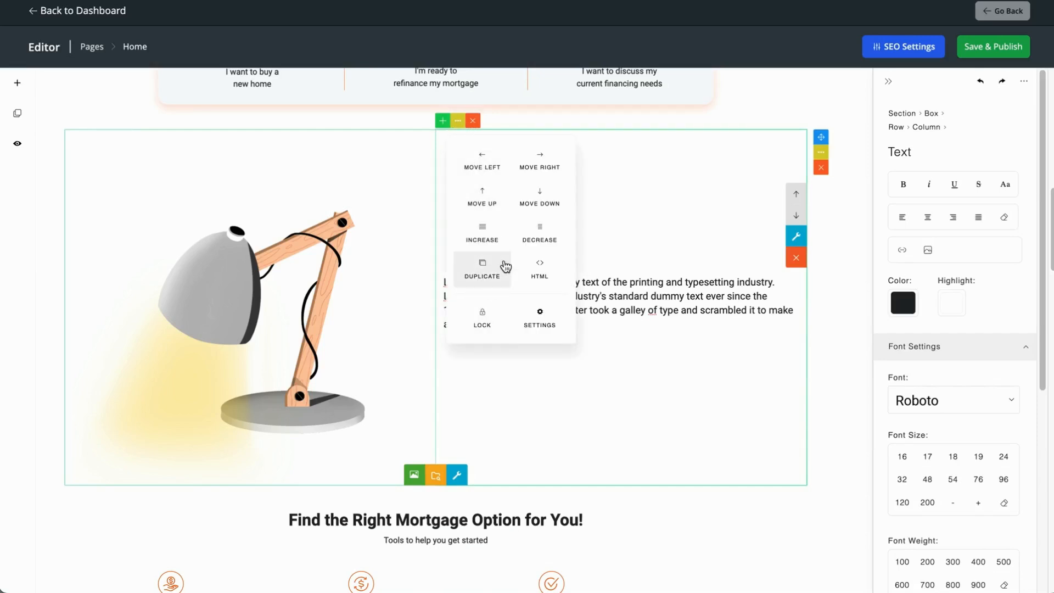
pyautogui.click(818, 154)
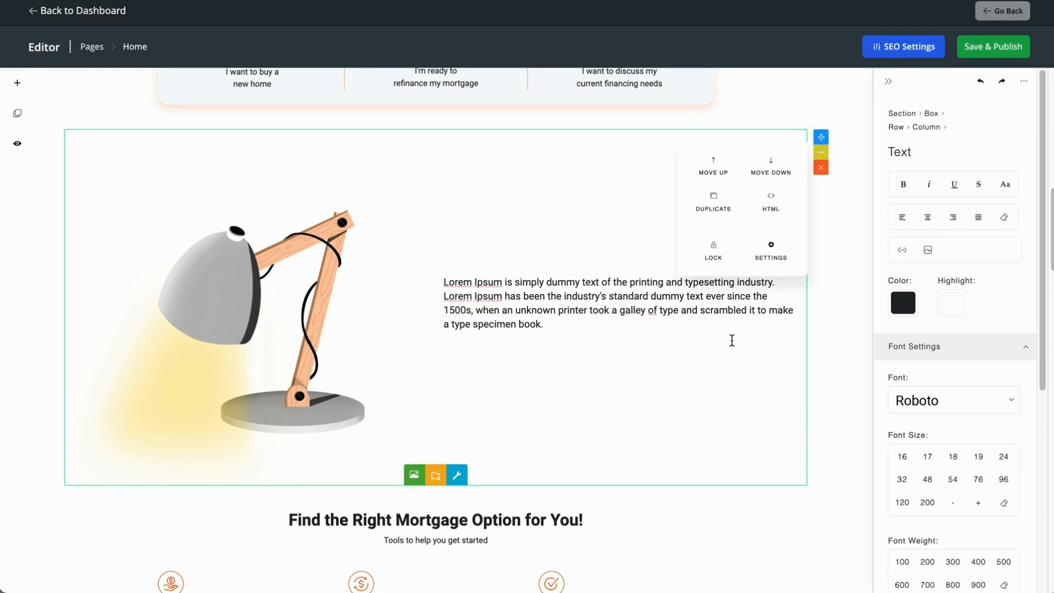
# Move the lamp section up one position and back above "Find the Right Mortgage Option for You!", and open its section settings.
pyautogui.click(830, 277)
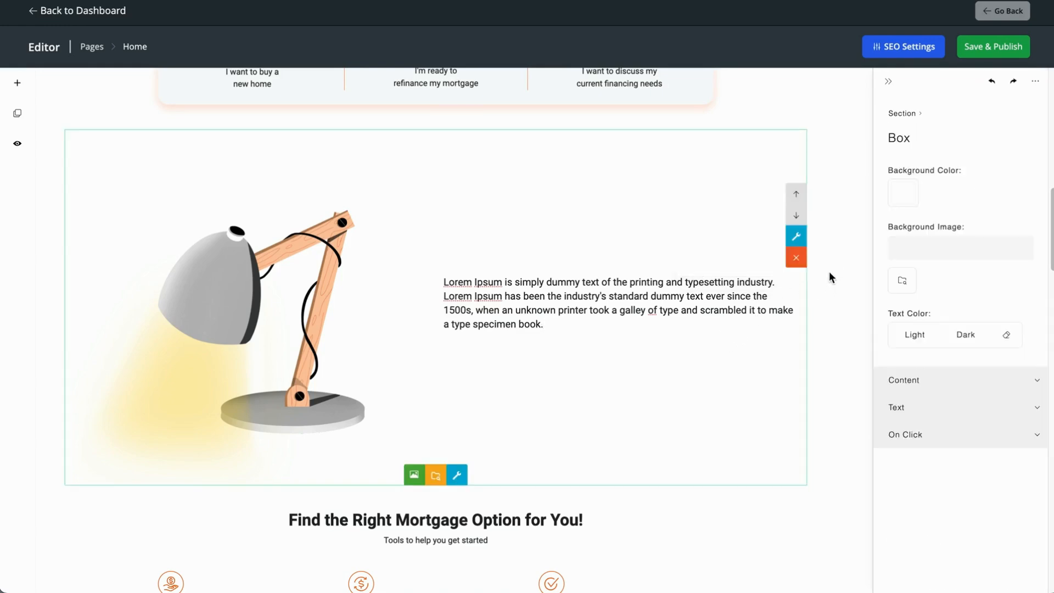
pyautogui.click(797, 194)
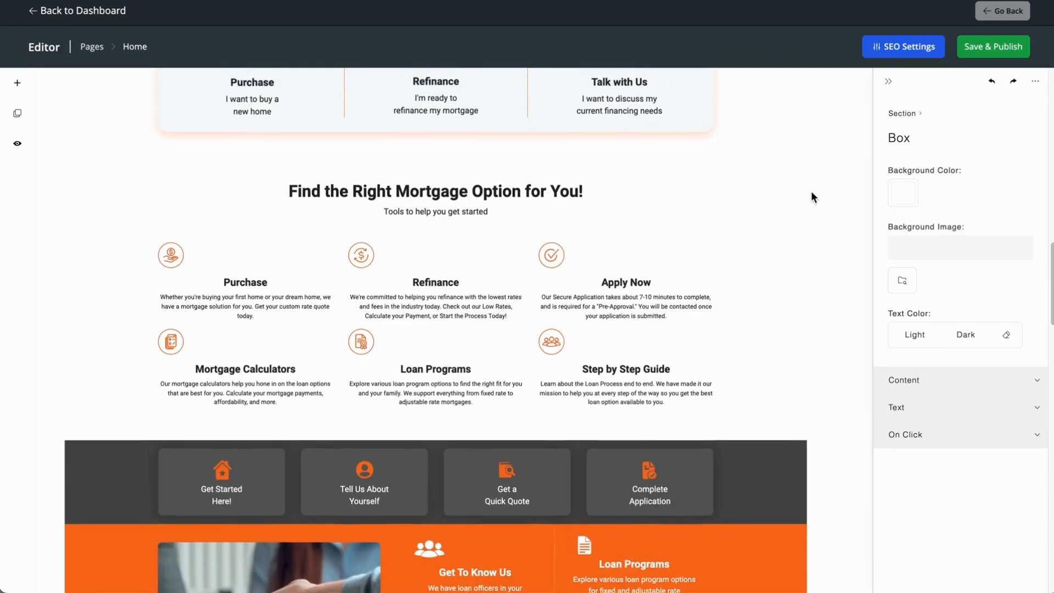
pyautogui.click(796, 237)
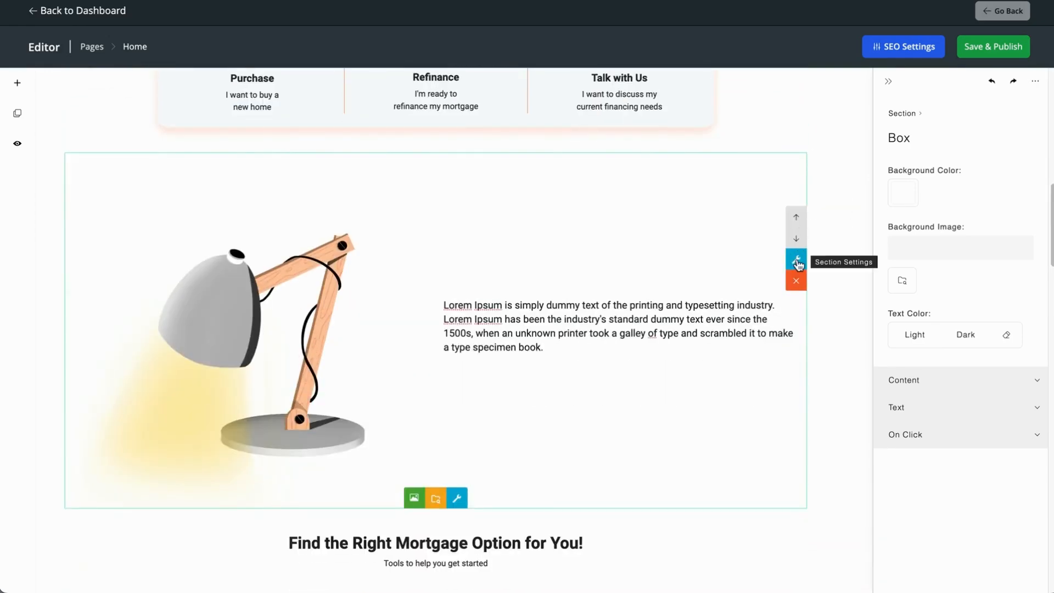
pyautogui.click(796, 259)
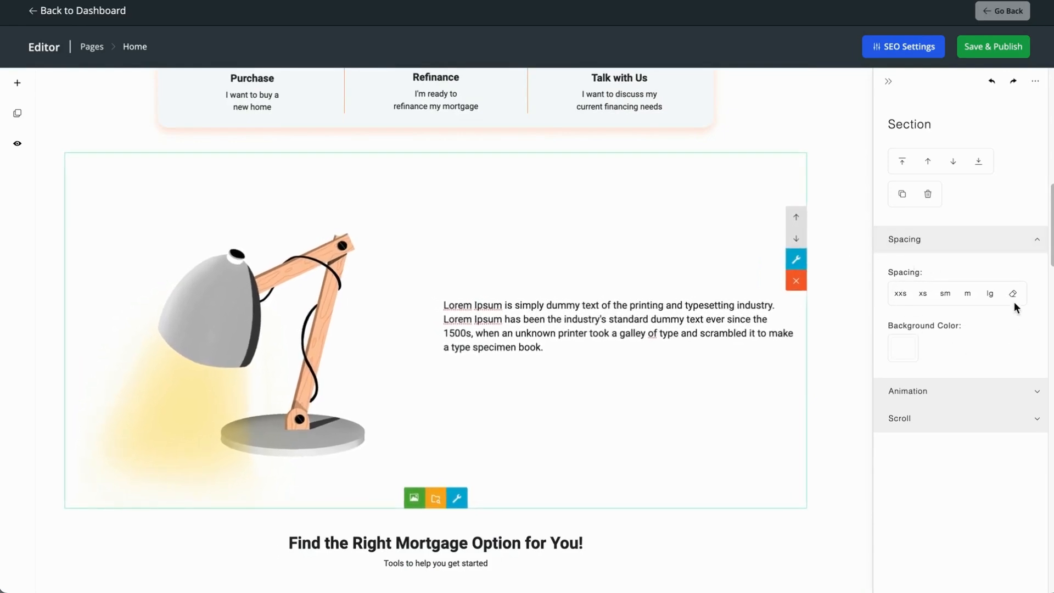
# Delete the lamp section and undo the deletion.
pyautogui.click(796, 281)
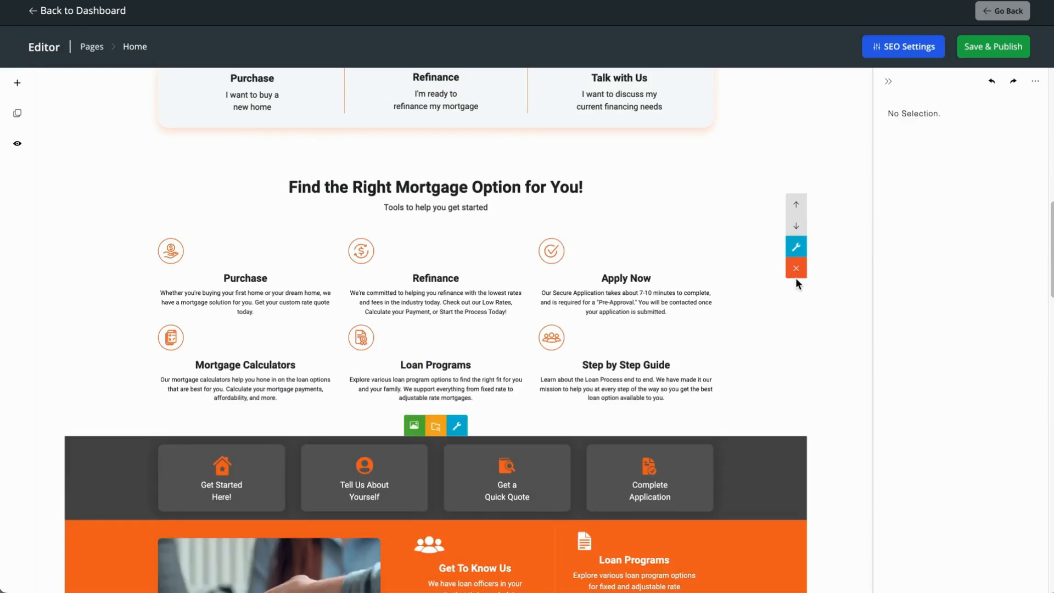
pyautogui.click(992, 82)
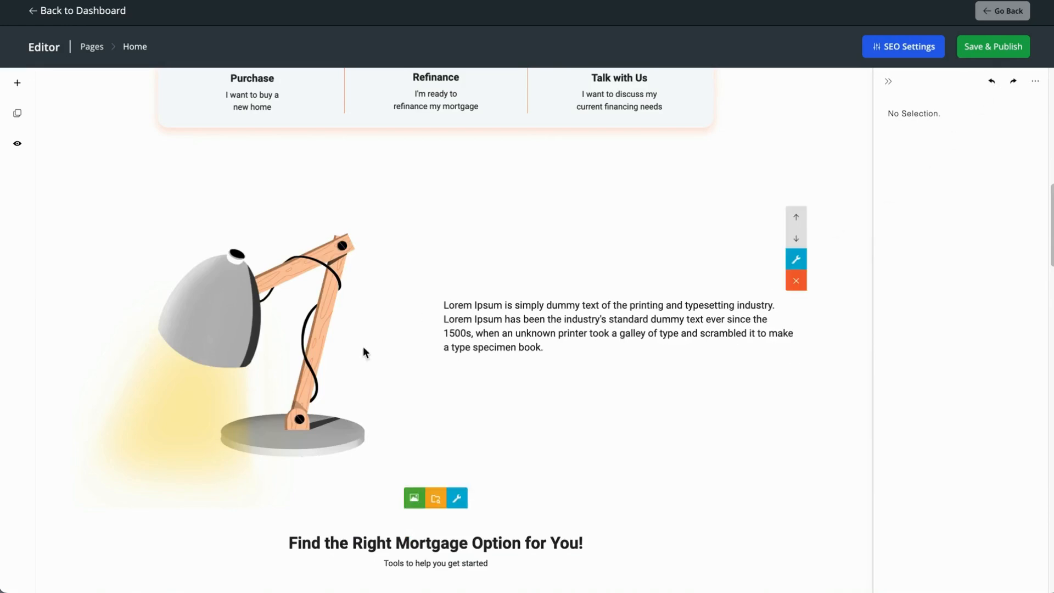
pyautogui.click(829, 390)
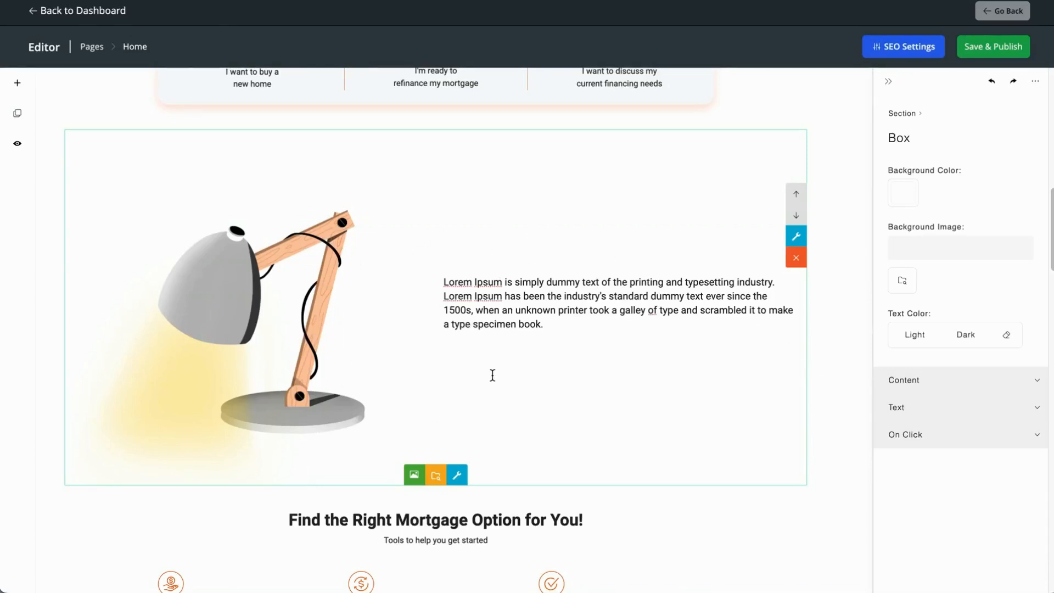
# Replace the lamp picture with homes-16.png from the media library.
pyautogui.click(284, 288)
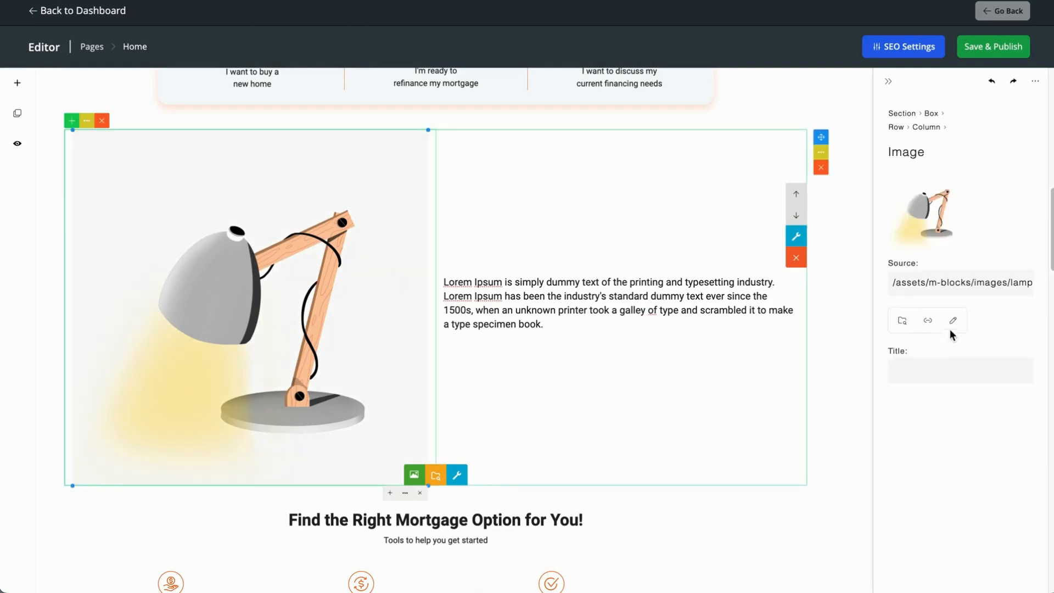
pyautogui.click(903, 322)
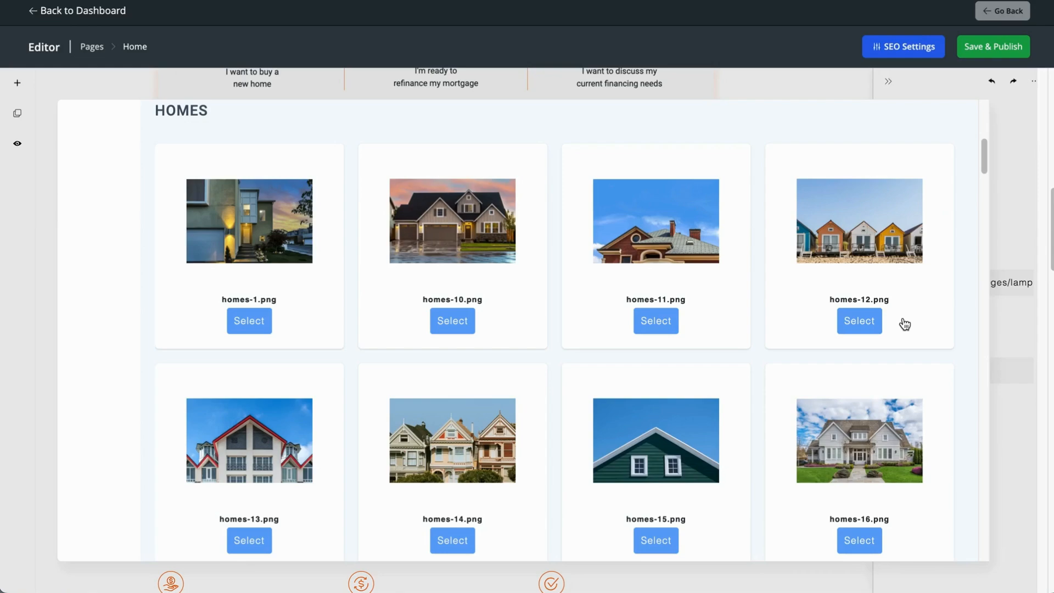
pyautogui.moveTo(985, 142); pyautogui.dragTo(960, 110)
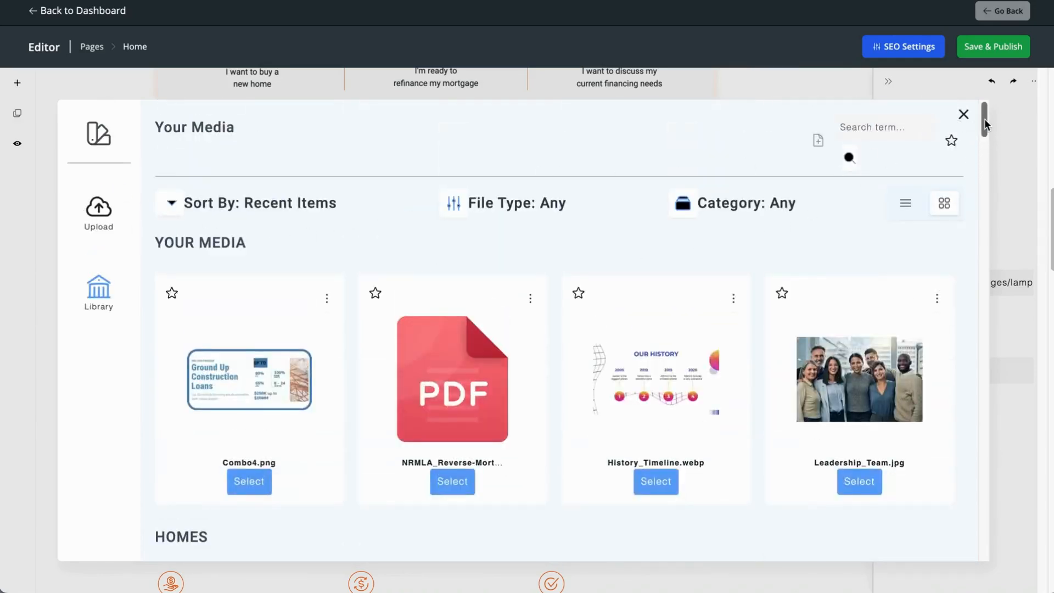
pyautogui.scroll(-11, 979, 207)
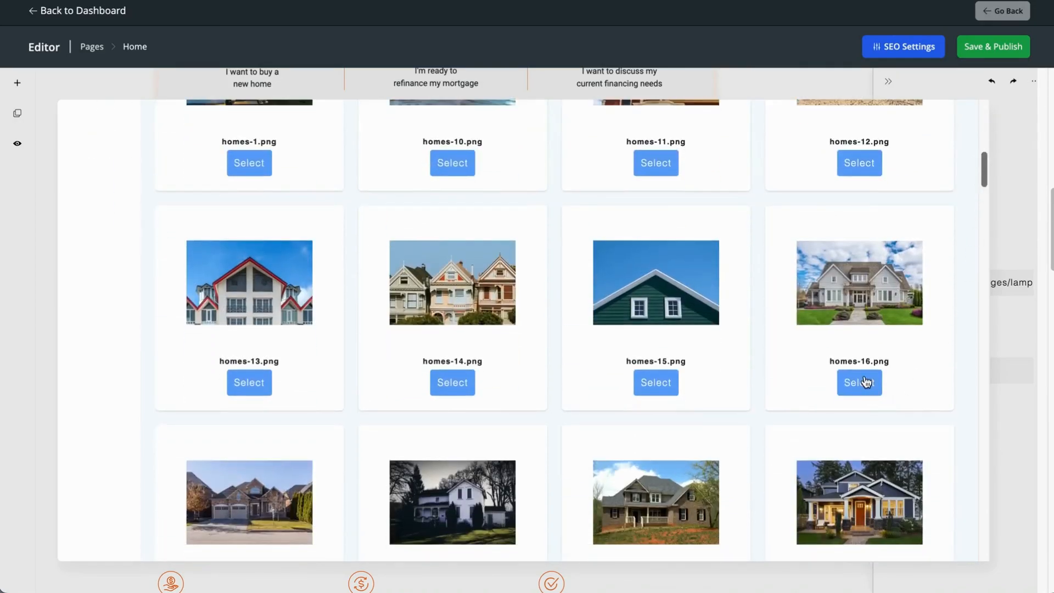
pyautogui.click(864, 380)
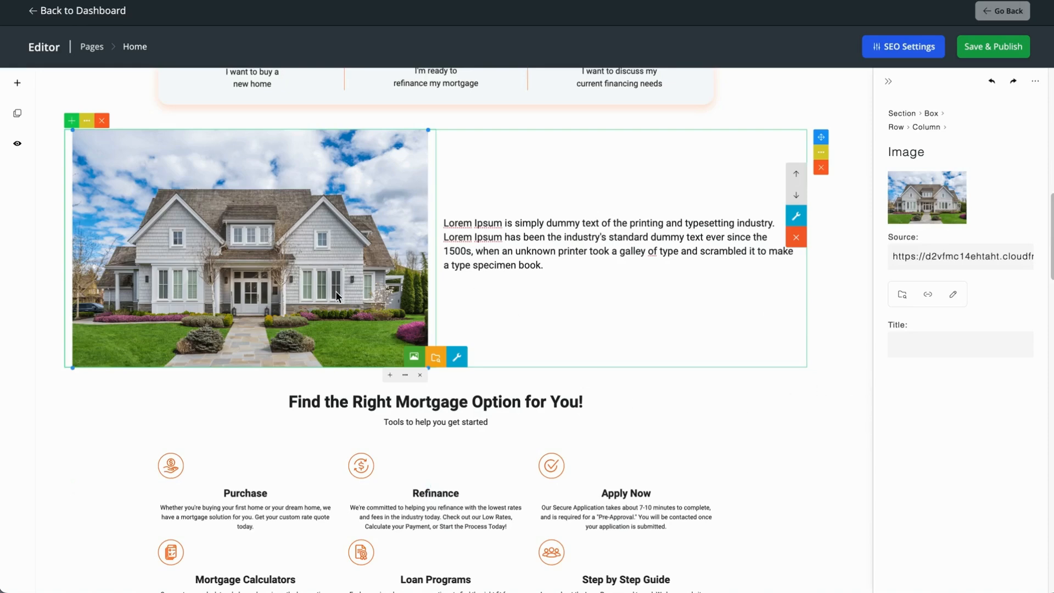
# Replace the Lorem Ipsum paragraph with the community text beginning "At LHP Mortgage, we’re more than just a mortgage provider – we’re a proud part of the community.".
pyautogui.click(532, 247)
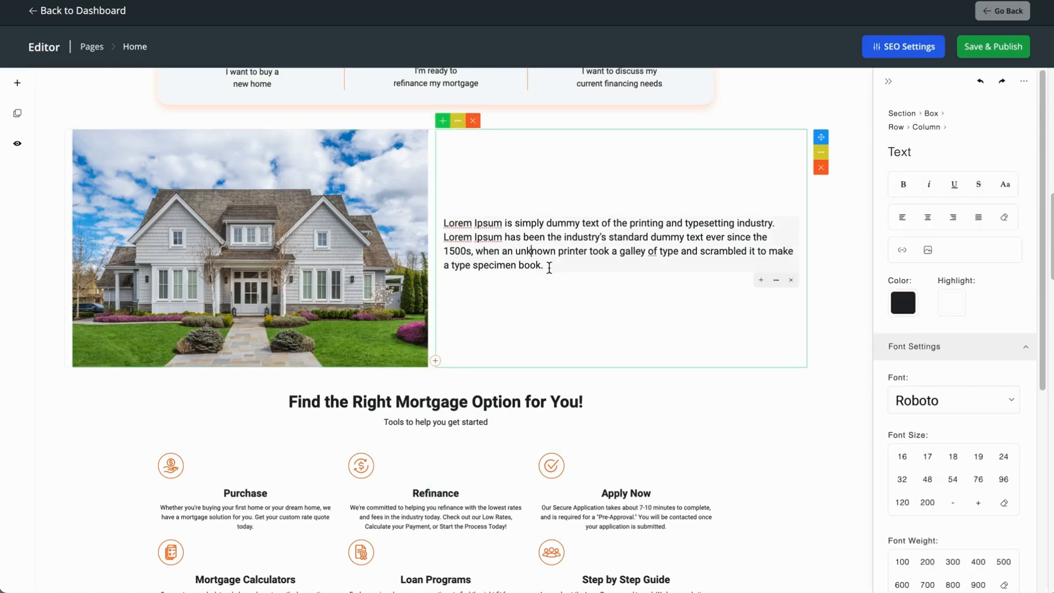
pyautogui.moveTo(547, 265); pyautogui.dragTo(430, 229)
pyautogui.write('At LHP Mortgage, we’re more than just a mortgage provider – we’re a proud part of the community. We’re dedicated to helping local families achieve homeownership with personalized, trusted services. With a focus on long-term relationships, we strive to support our neighbors and strengthen the community we serve.')
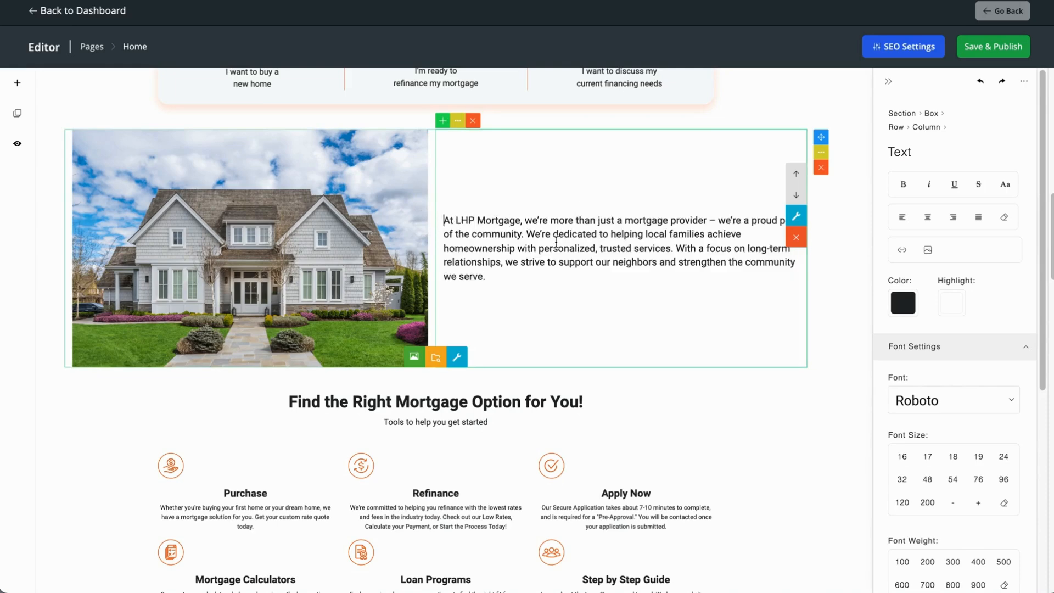
# Add a Headline block to the LHP Mortgage paragraph's column and move it above the paragraph.
pyautogui.click(621, 262)
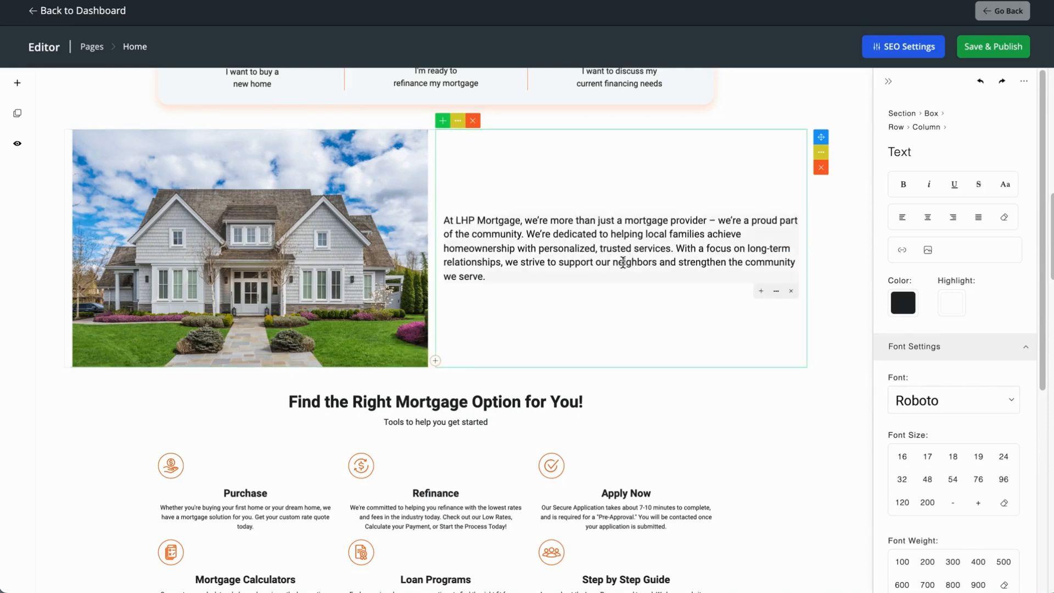
pyautogui.click(761, 292)
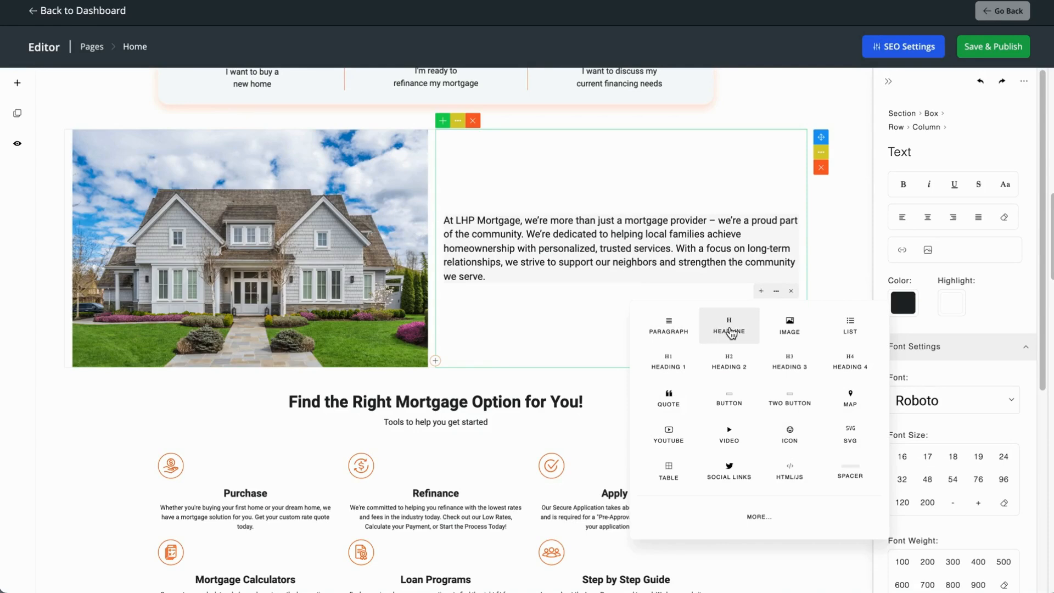
pyautogui.click(731, 331)
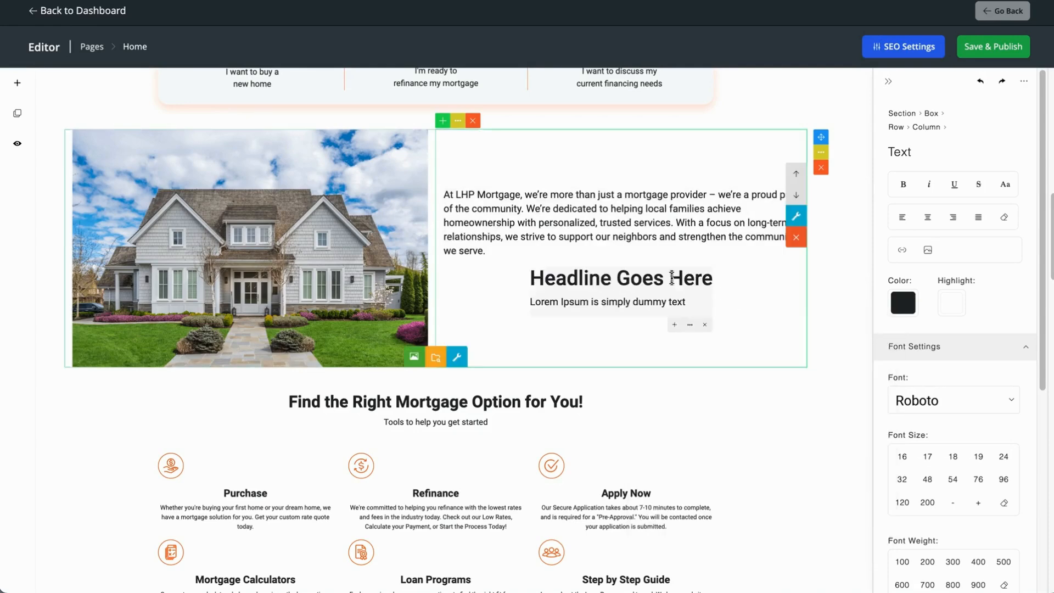
pyautogui.click(691, 325)
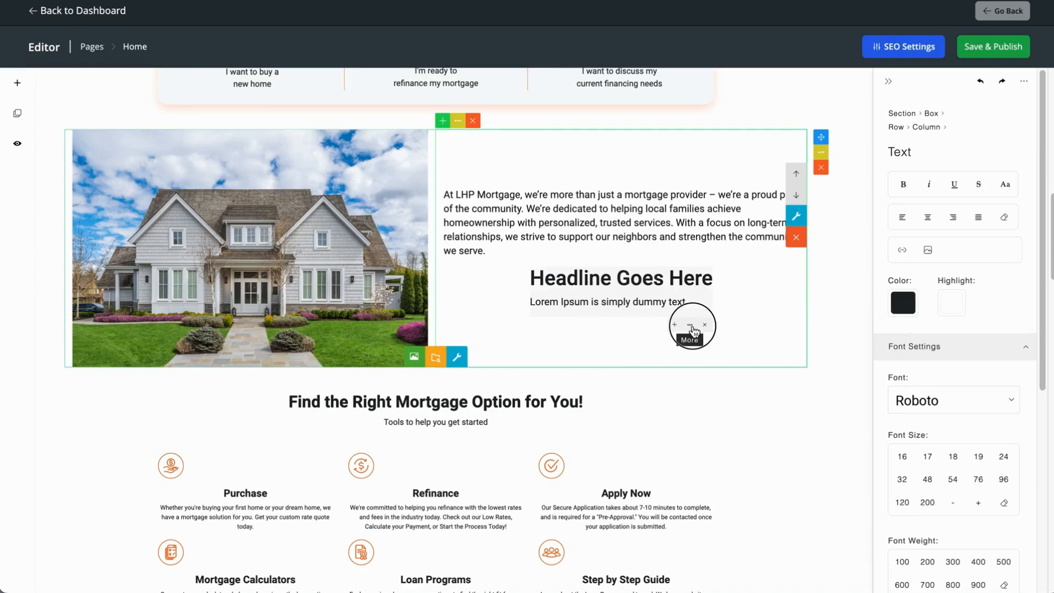
pyautogui.click(662, 361)
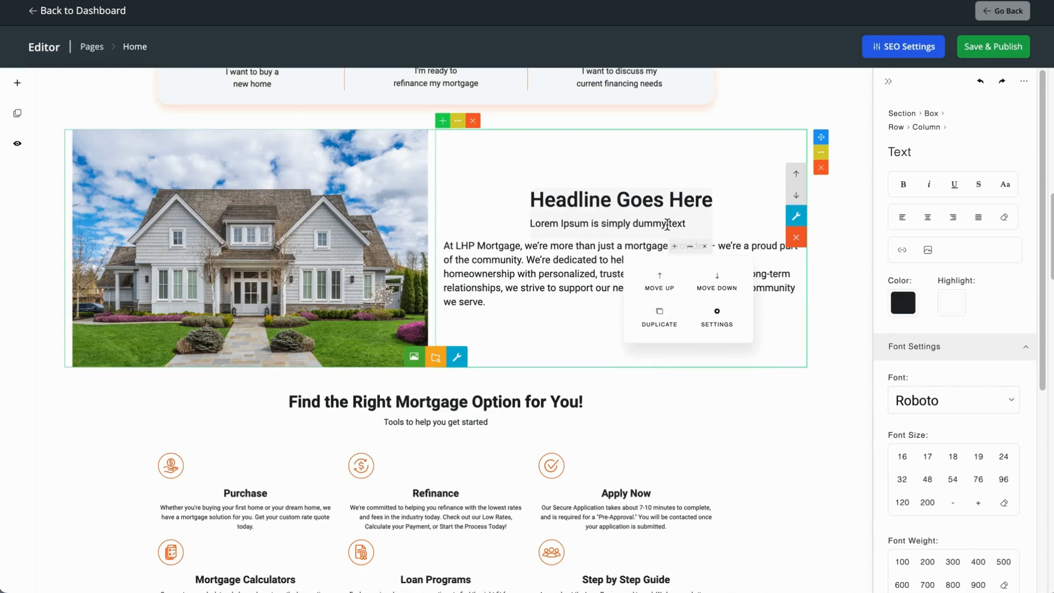
# Remove the Lorem Ipsum line under the headline and change the headline text to "Part of Your Community".
pyautogui.click(667, 225)
pyautogui.click(707, 241)
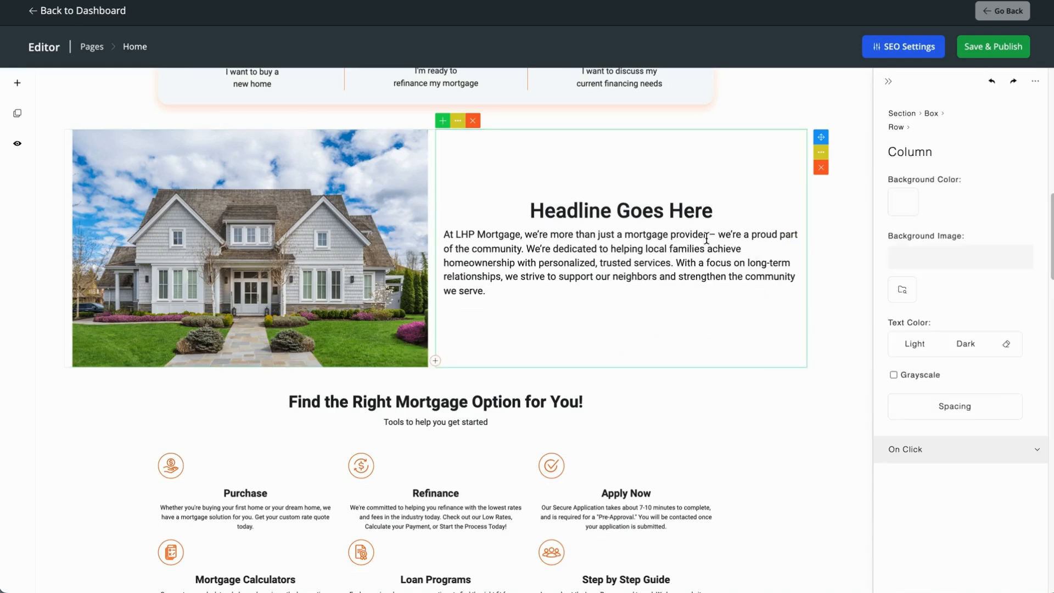
pyautogui.click(673, 211)
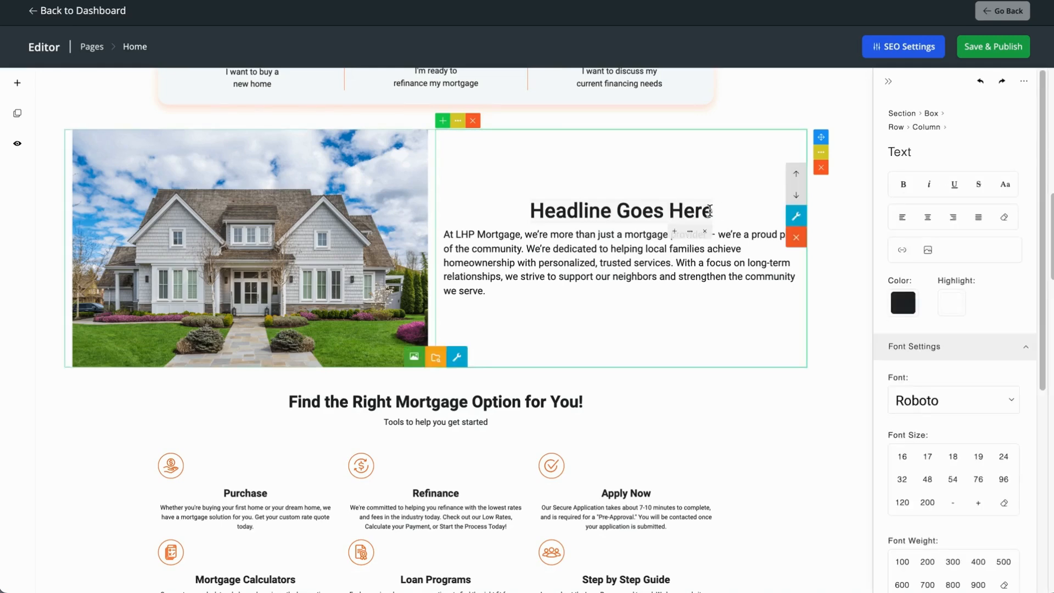
pyautogui.moveTo(709, 211); pyautogui.dragTo(530, 208)
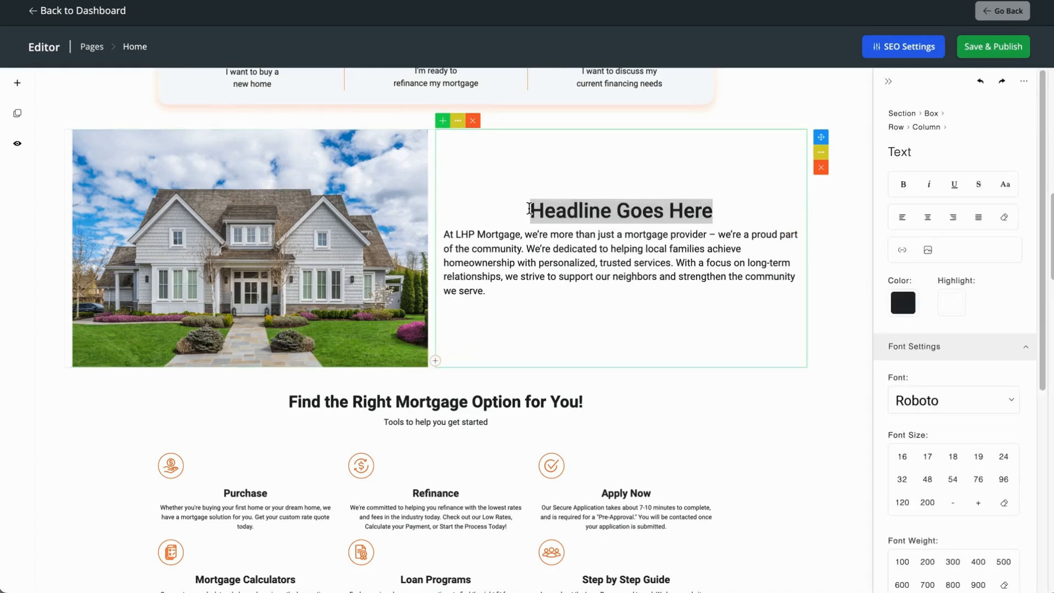
pyautogui.write('Part ')
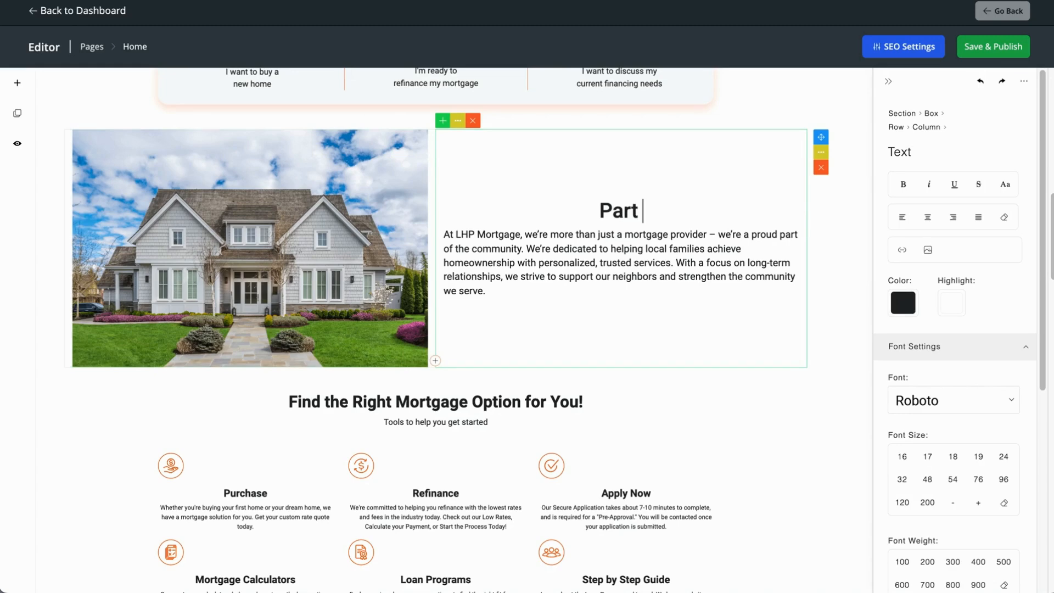
pyautogui.write('of')
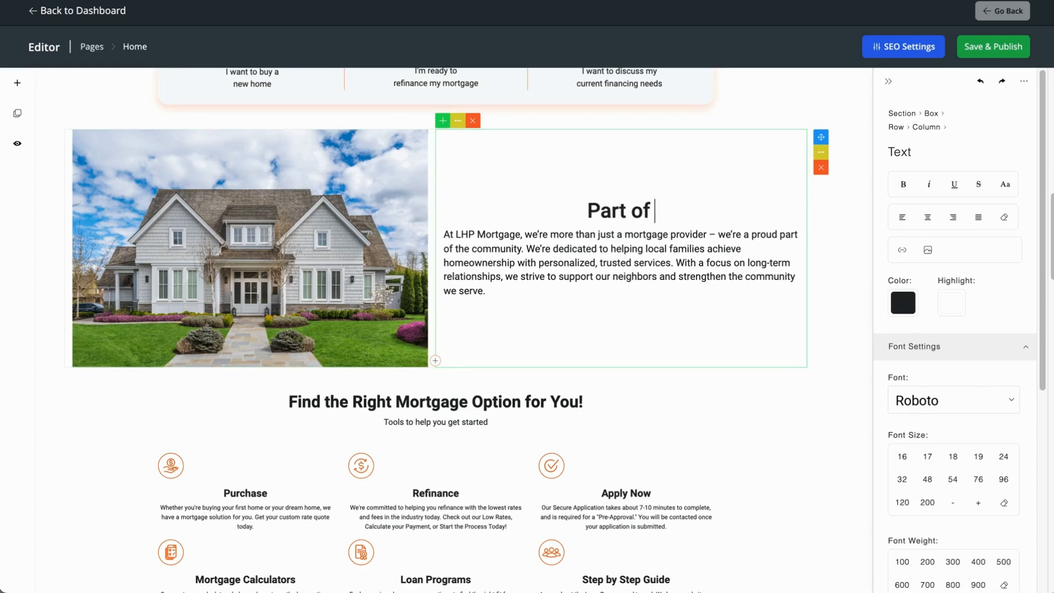
pyautogui.write(' Your Community')
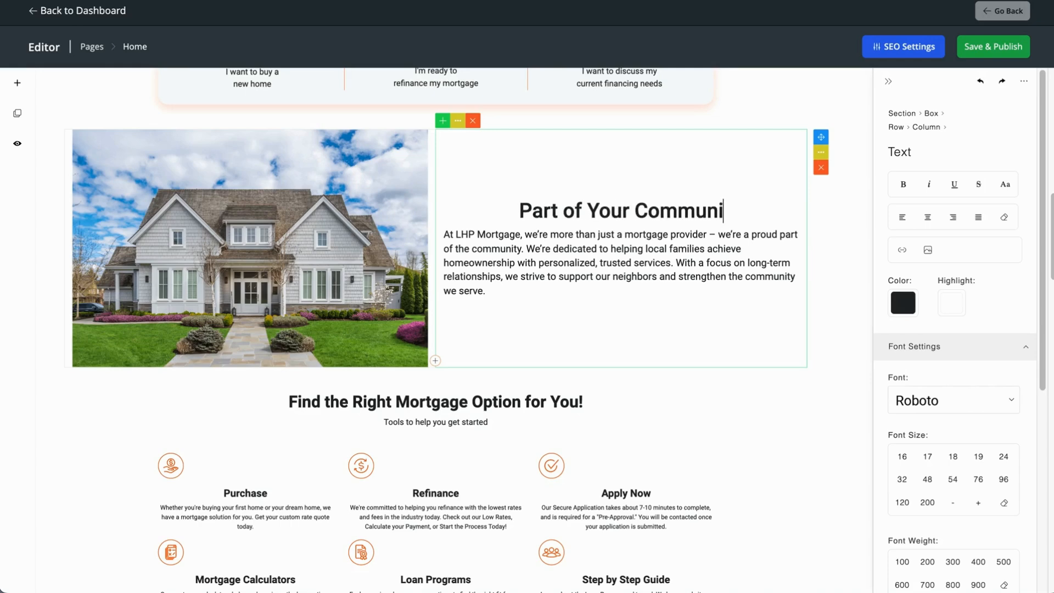
pyautogui.click(838, 331)
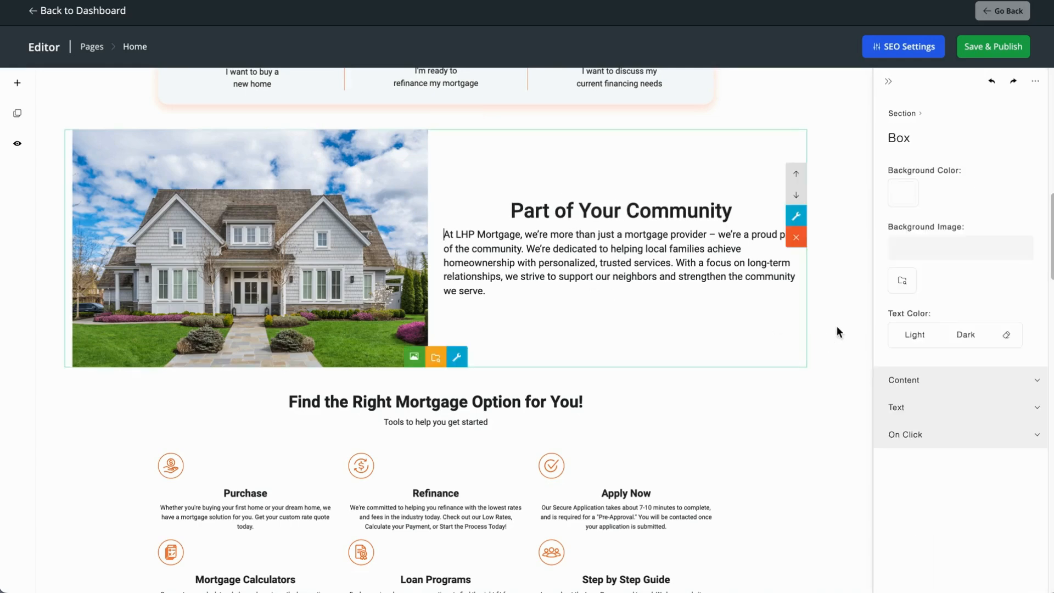
# Select the "Part of Your Community" headline text and examine its formatting options.
pyautogui.click(644, 211)
pyautogui.moveTo(723, 212); pyautogui.dragTo(510, 212)
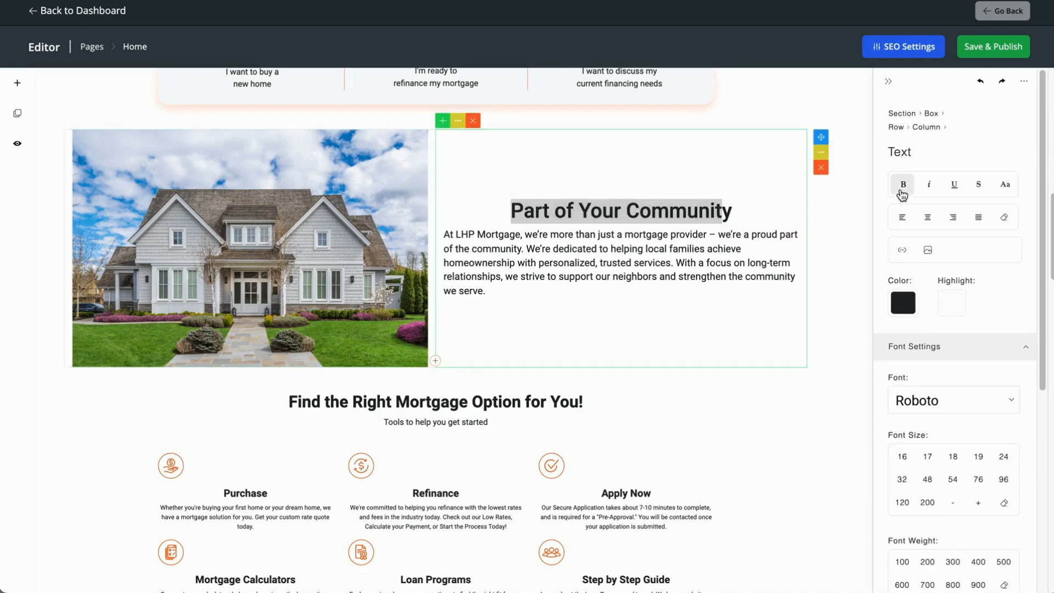
pyautogui.click(828, 257)
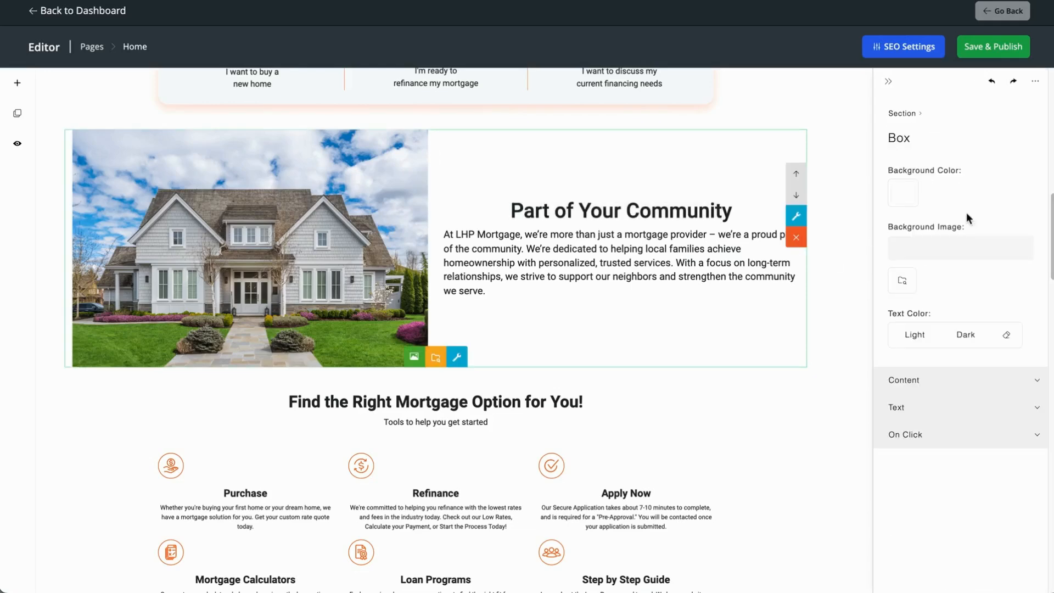
# Move the "Part of Your Community" section up above the "How Can We Help You Today?" section.
pyautogui.moveTo(1049, 234)
pyautogui.mouseDown()
pyautogui.moveTo(1050, 134)
pyautogui.moveTo(1050, 247)
pyautogui.moveTo(1050, 234)
pyautogui.mouseUp()
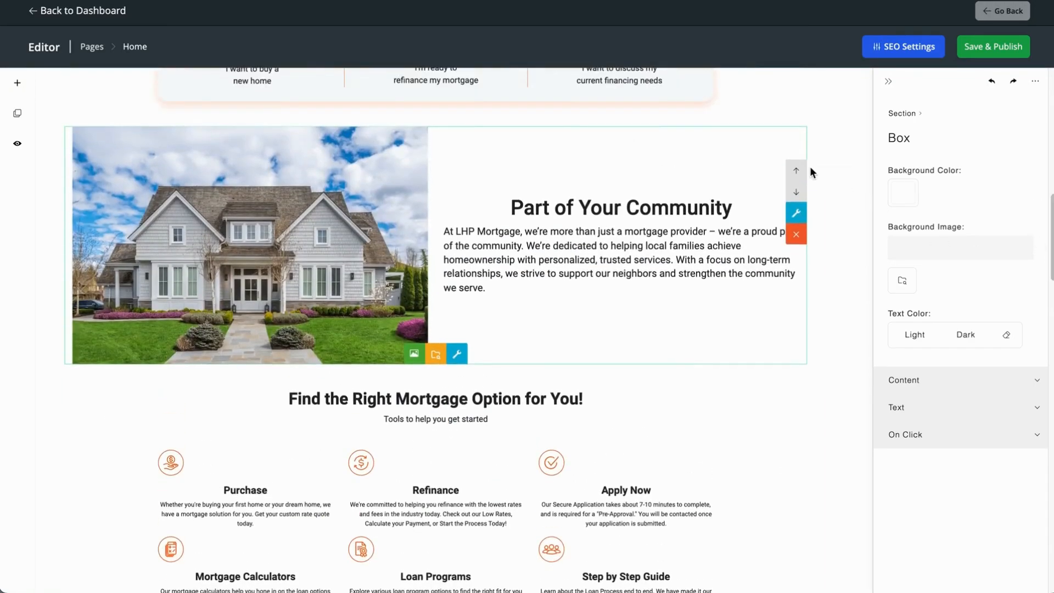
pyautogui.click(799, 168)
pyautogui.hotkey('ctrl', 'z')
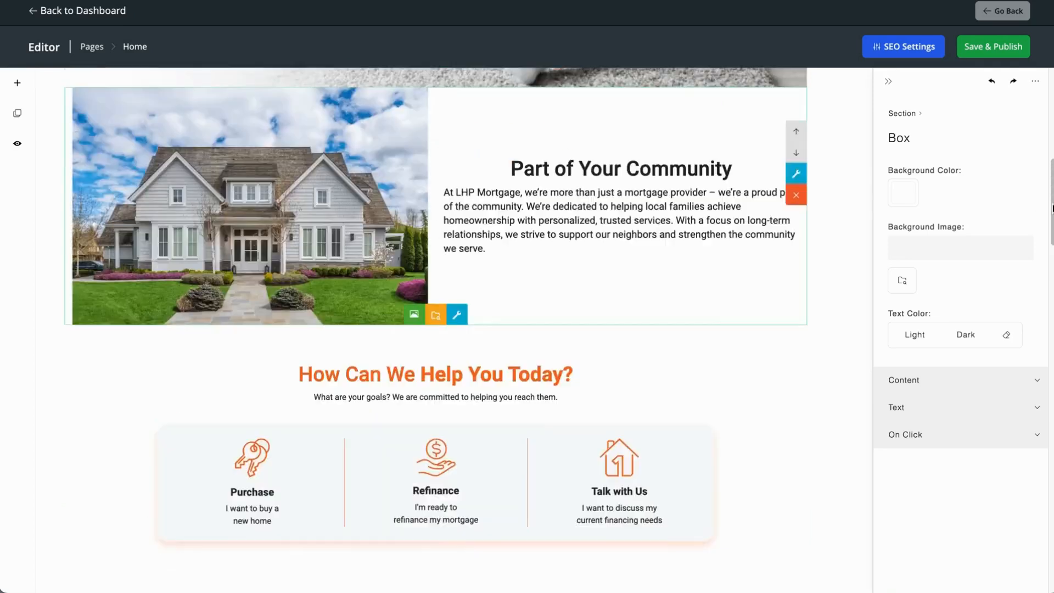
pyautogui.scroll(2, 647, 258)
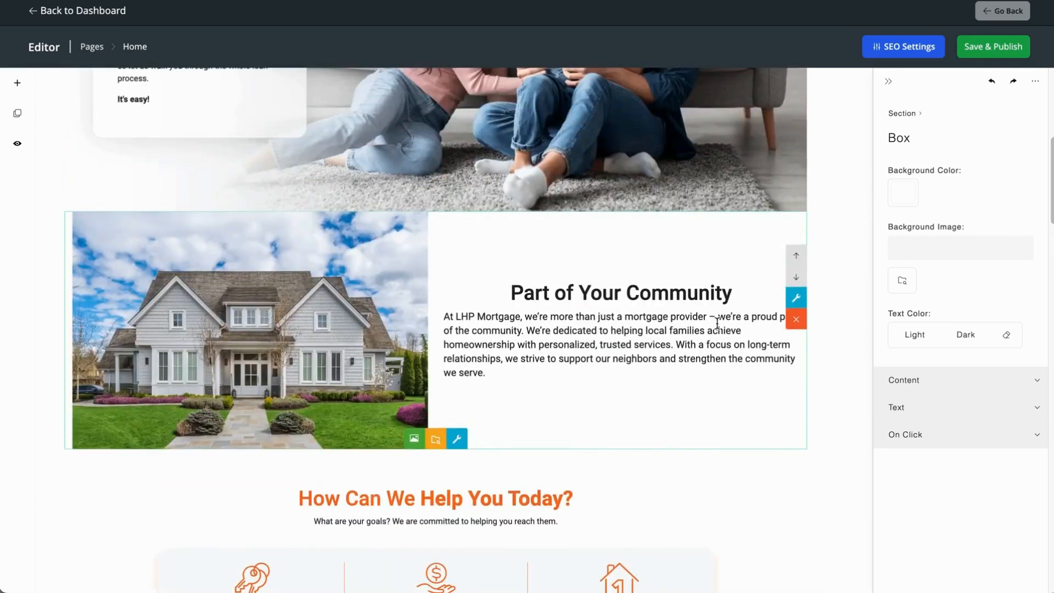